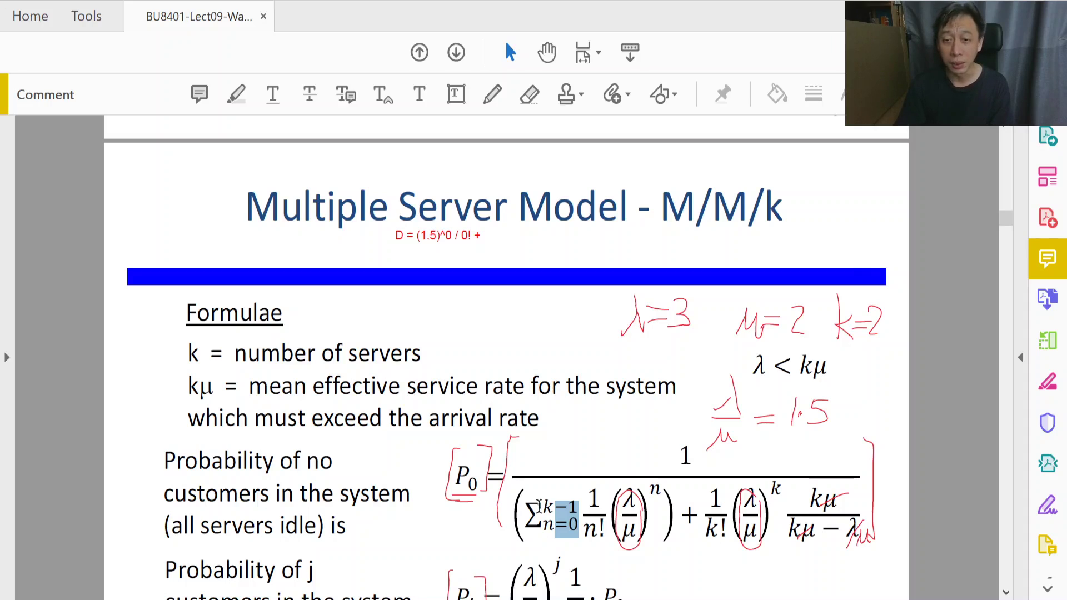
# Step: Widen the red comment so it fits one line, and extend D with + (1.5)^1/1! inside square brackets
pyautogui.click(497, 234)
pyautogui.moveTo(504, 239); pyautogui.dragTo(770, 239)
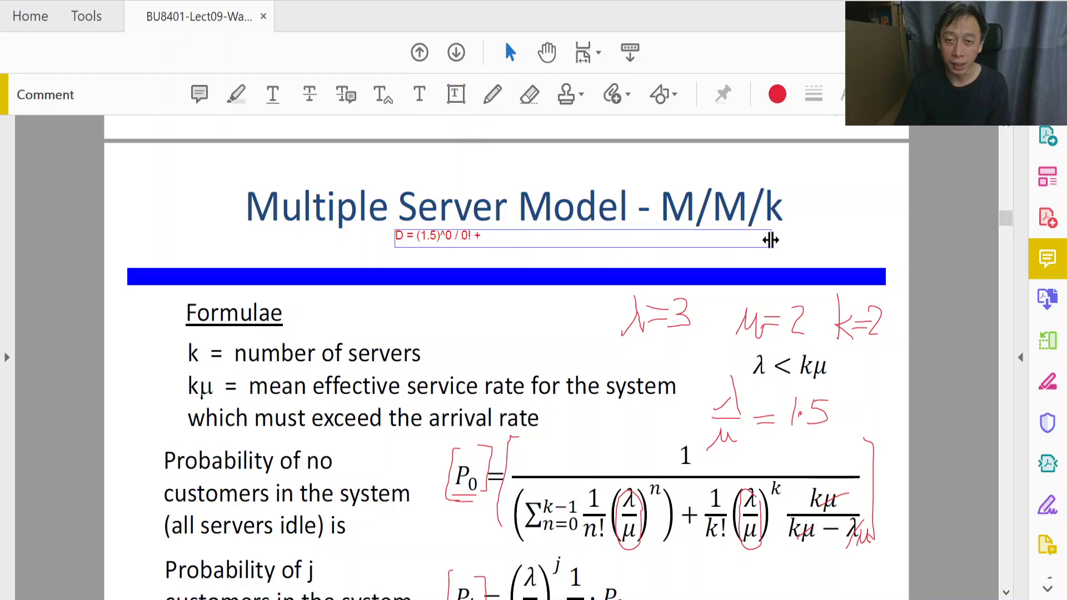
pyautogui.click(500, 238)
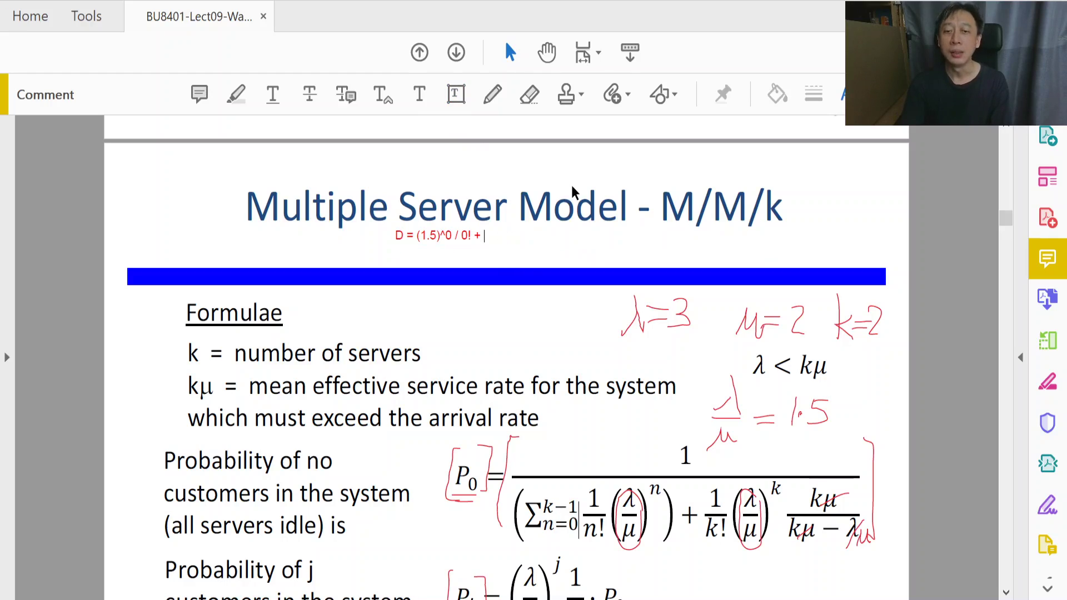
pyautogui.write('1.5')
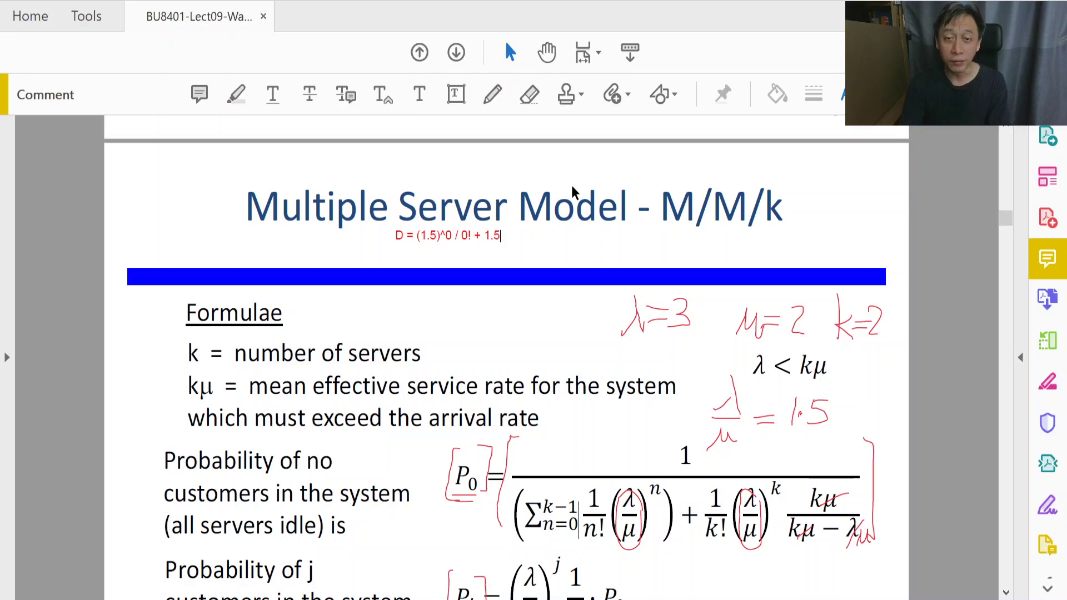
pyautogui.press('BackSpace')
pyautogui.press('BackSpace')
pyautogui.press('BackSpace')
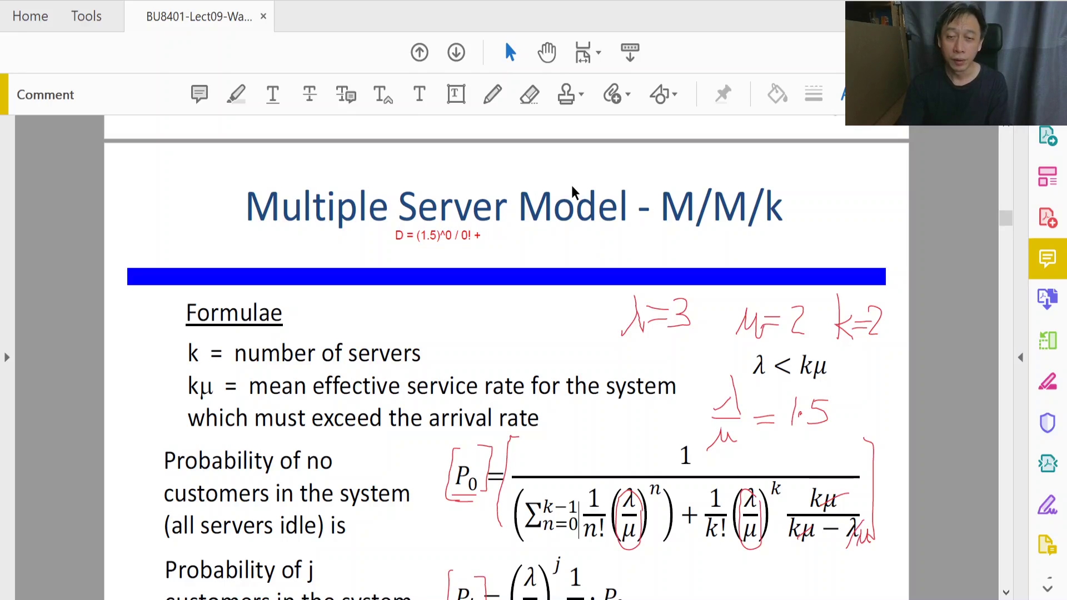
pyautogui.write('(1.5)^1')
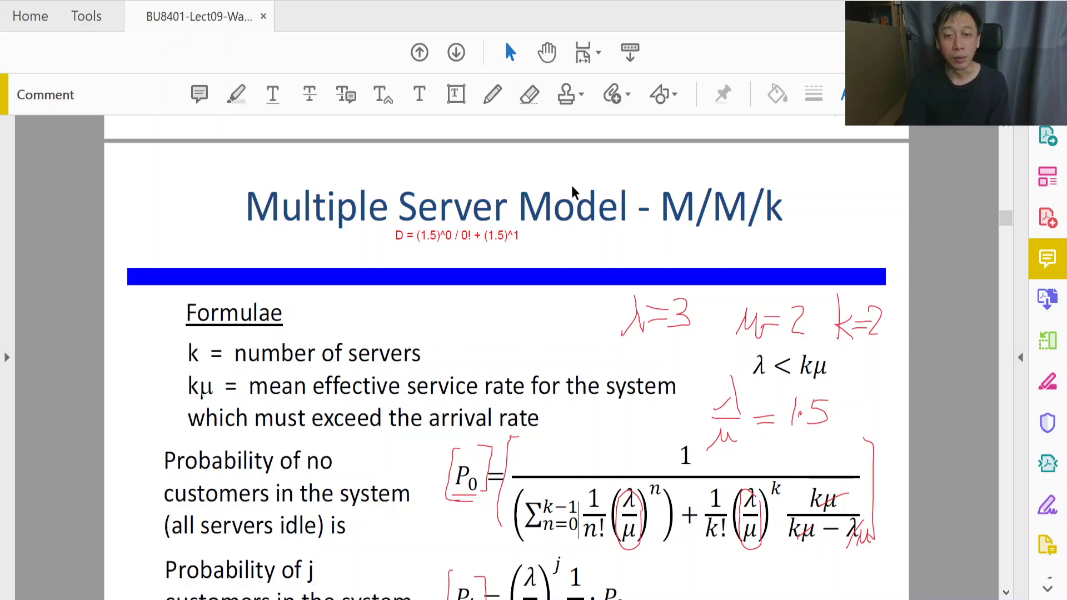
pyautogui.write('/1!')
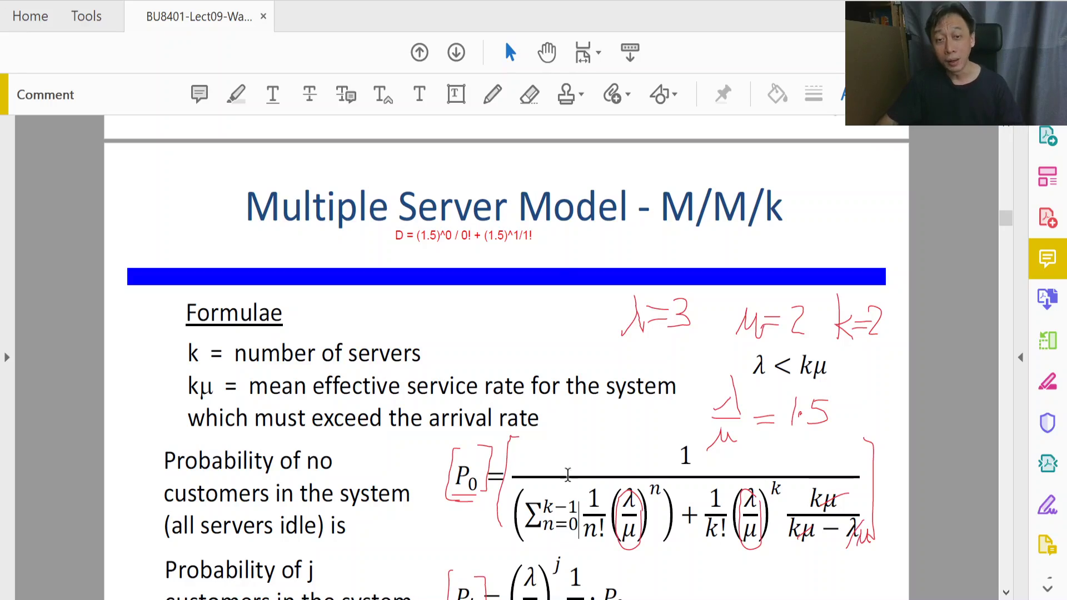
pyautogui.write(']')
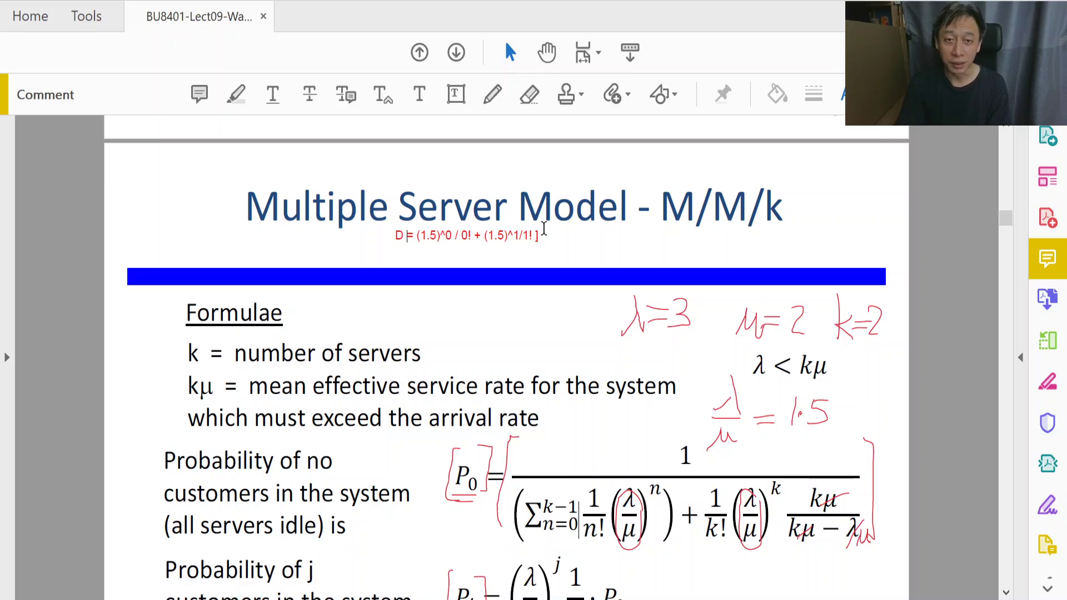
pyautogui.write('[')
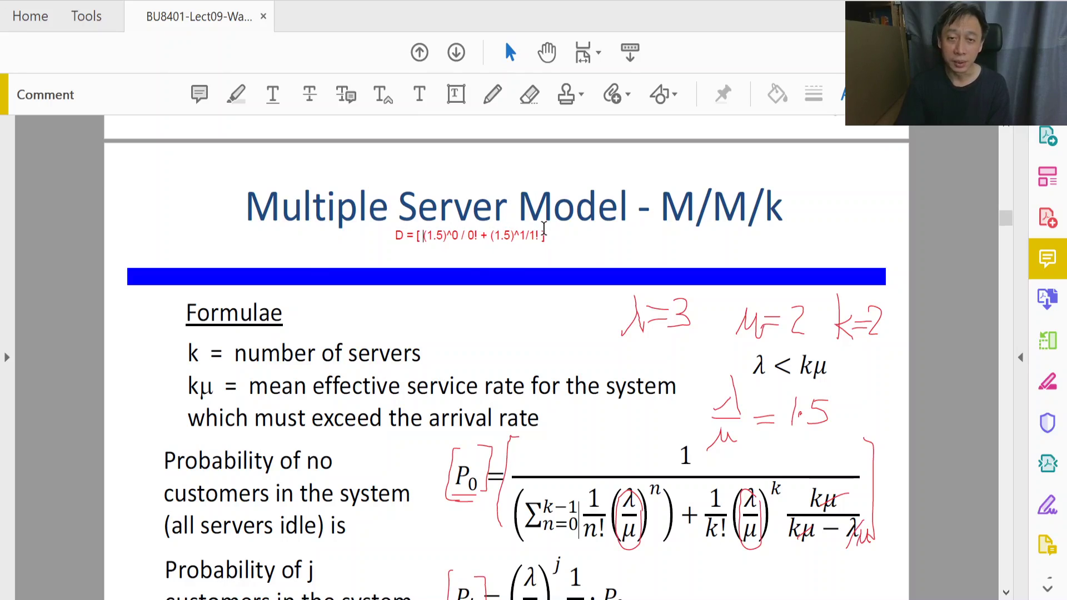
# Step: Append a plus sign at the end of the red D formula, after the closing bracket
pyautogui.press('End')
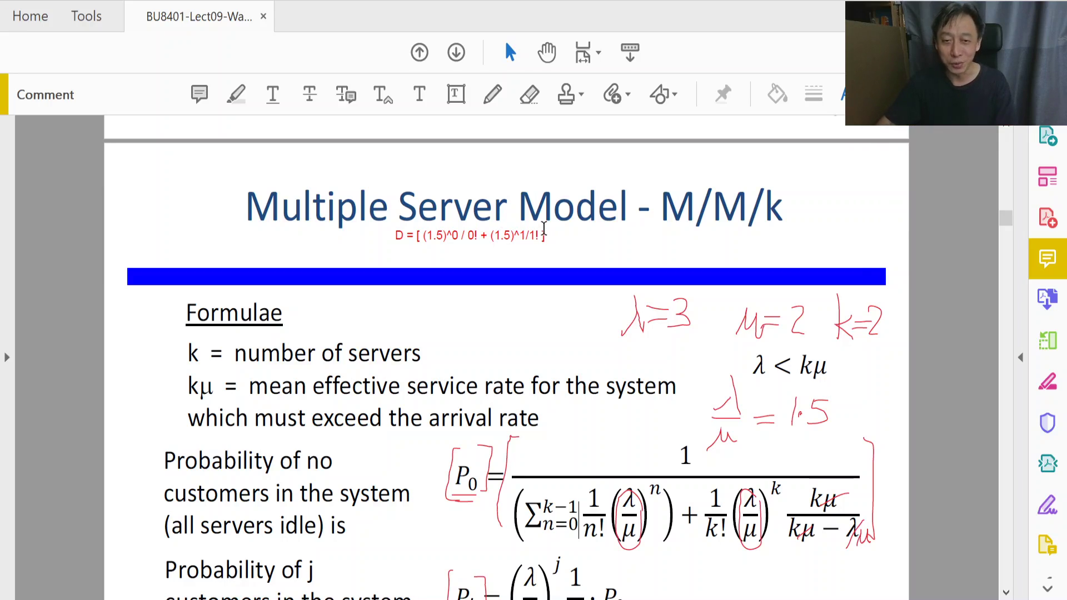
pyautogui.write('+')
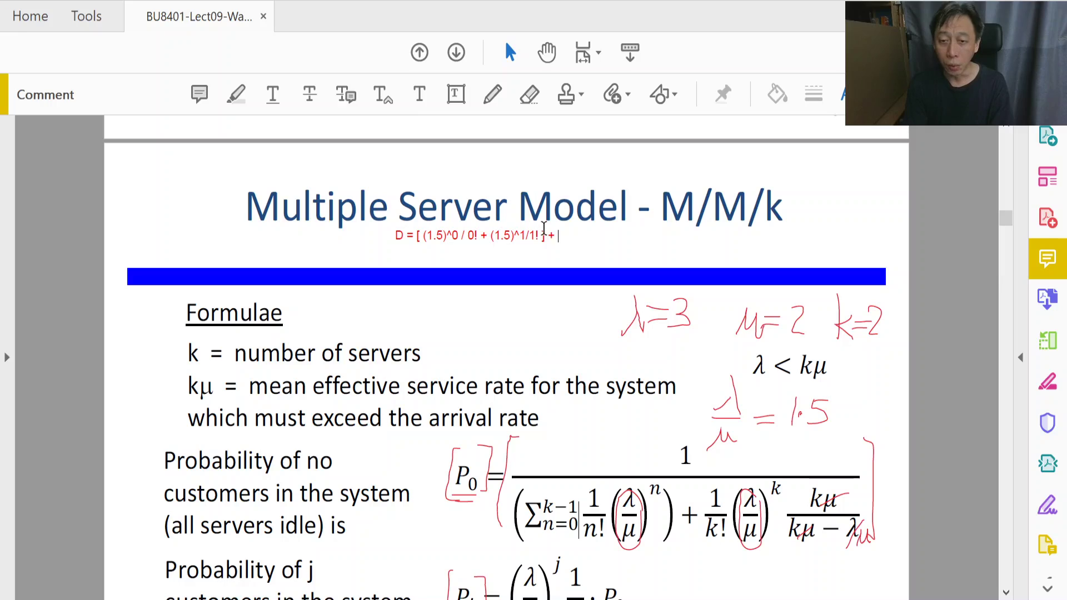
# Step: Add the term (1/2!) (1.5)^2 * (2 / (2 - 1.5)) and start the second line with = [
pyautogui.write('(')
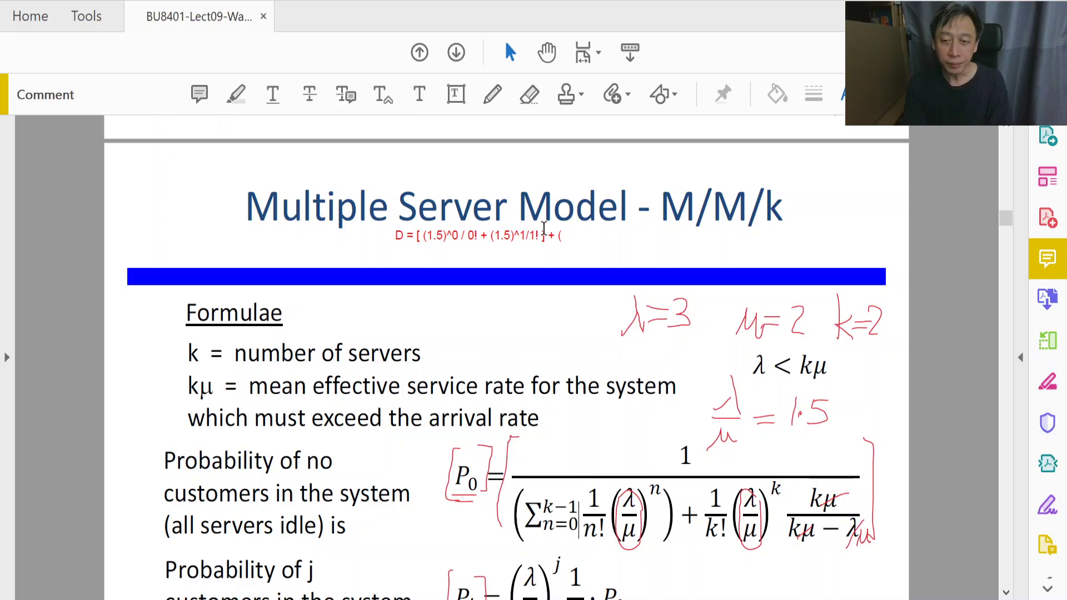
pyautogui.write('1/')
pyautogui.write('2')
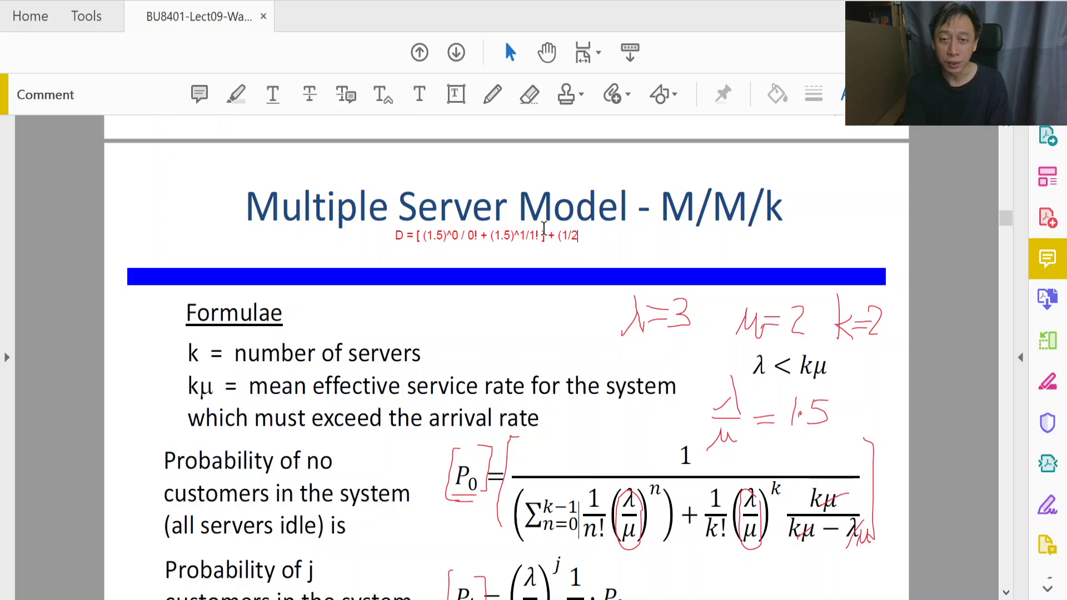
pyautogui.write('!) (')
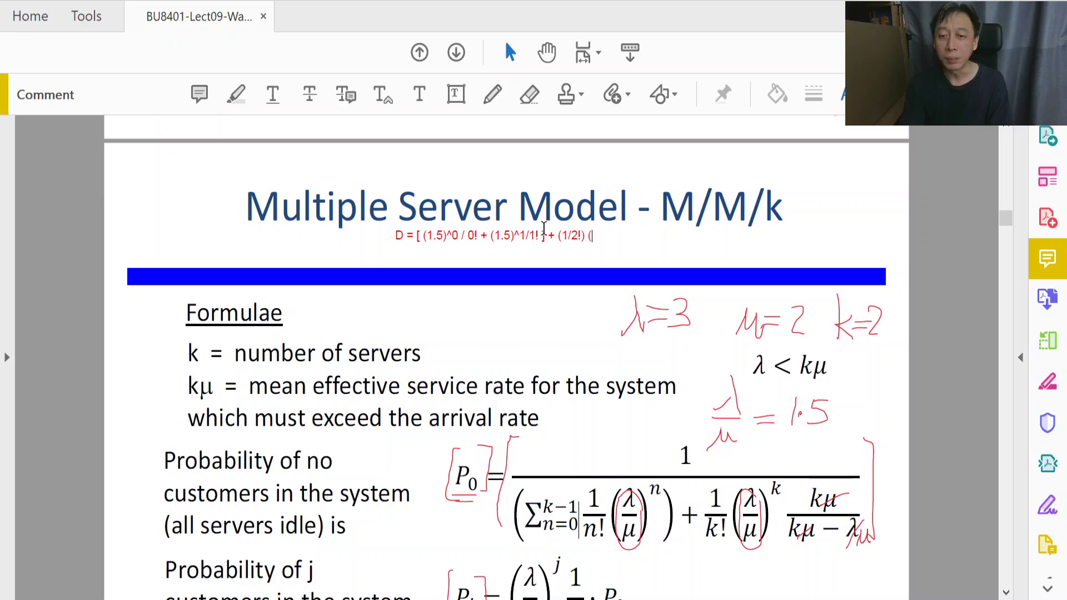
pyautogui.write('1.5)^2')
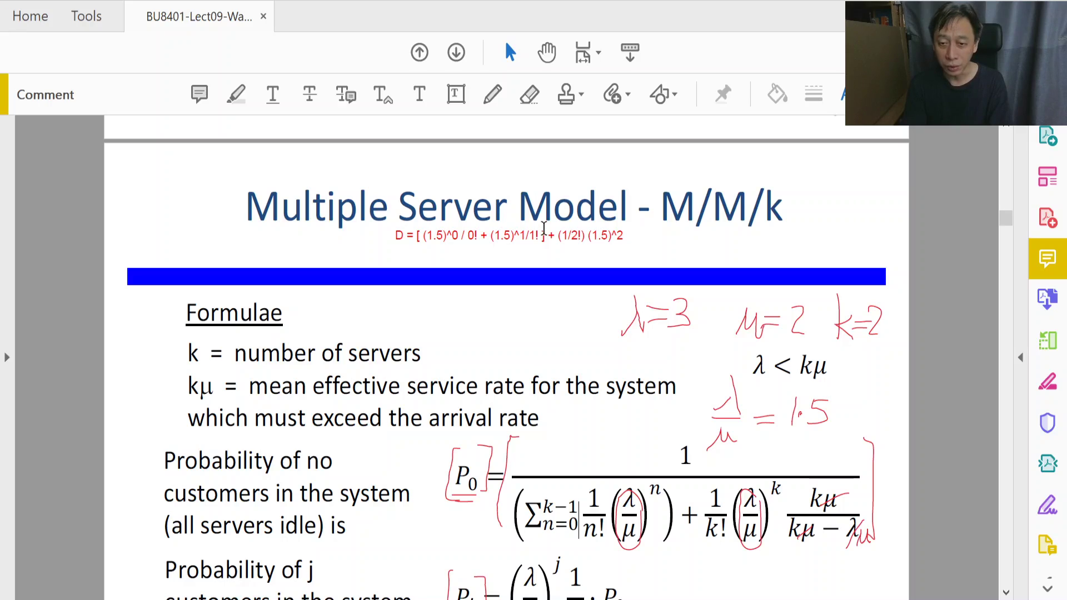
pyautogui.write('(')
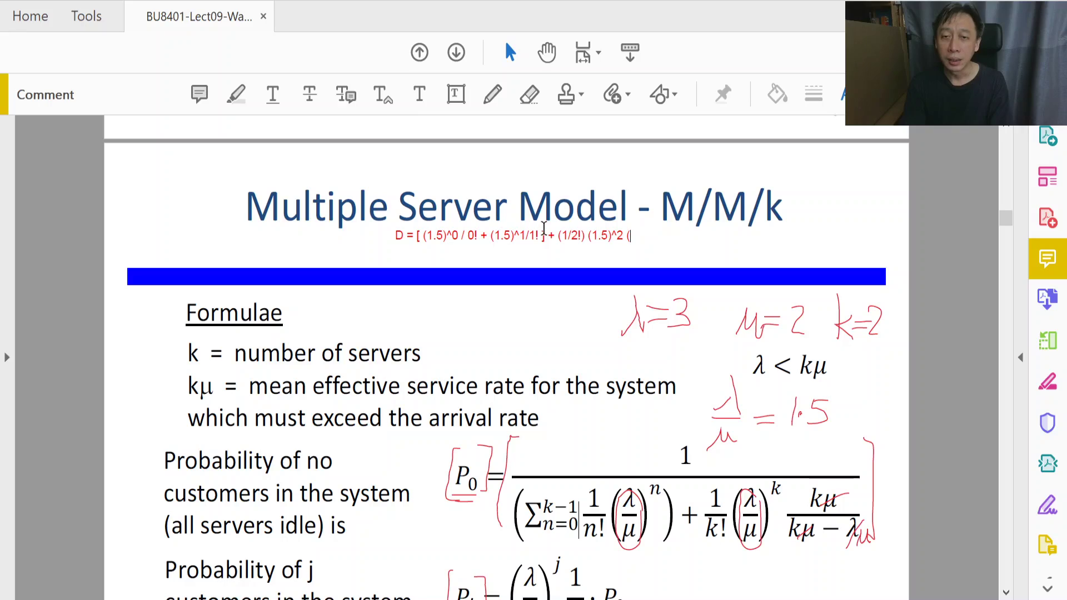
pyautogui.press('BackSpace')
pyautogui.write('*')
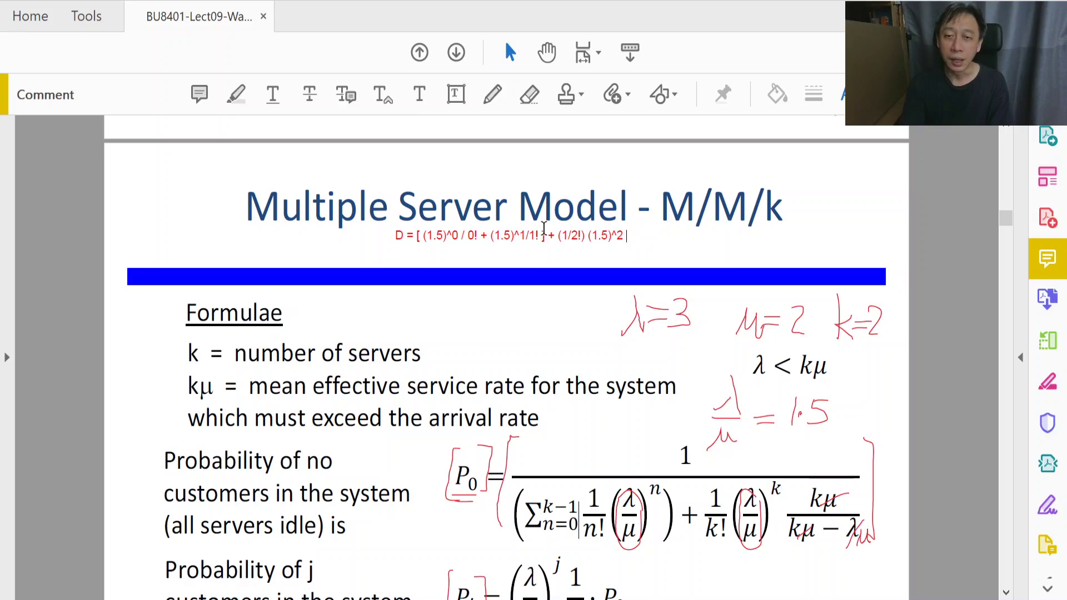
pyautogui.write(' (2')
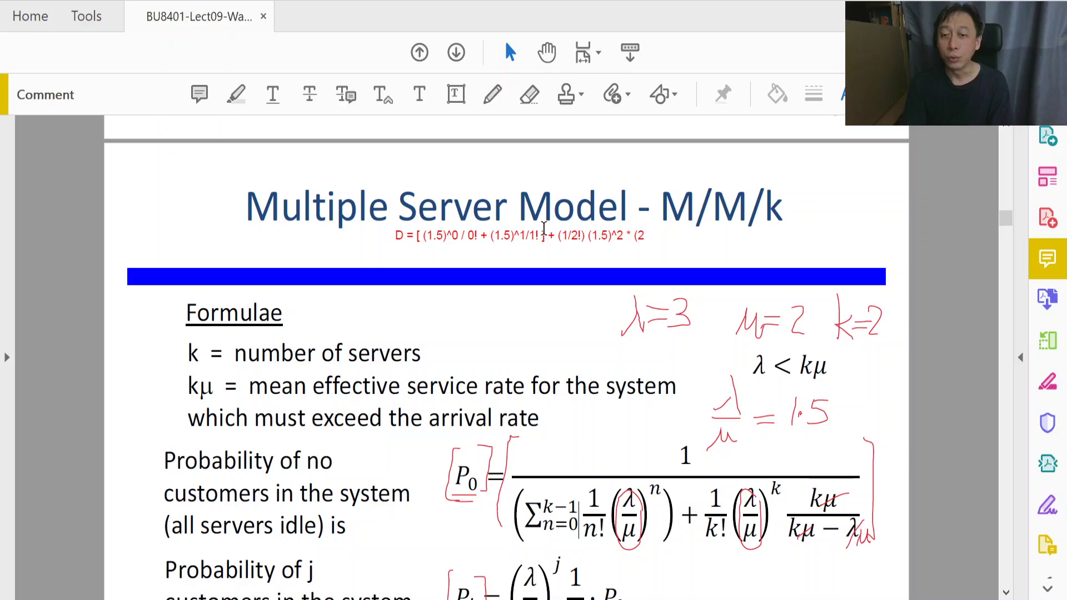
pyautogui.write(' / (2')
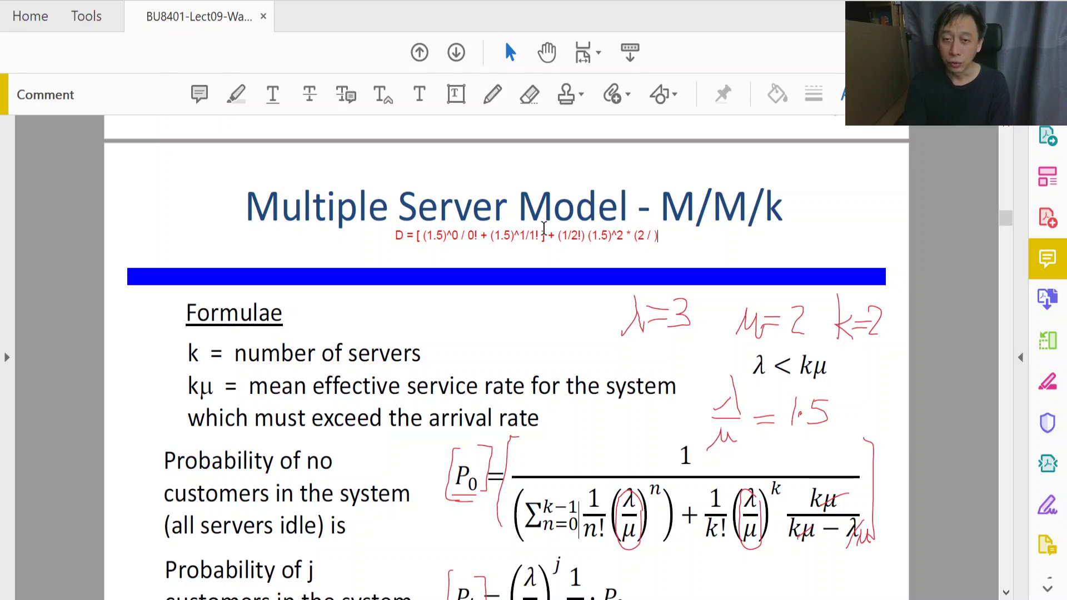
pyautogui.write(' - 1.5)) ')
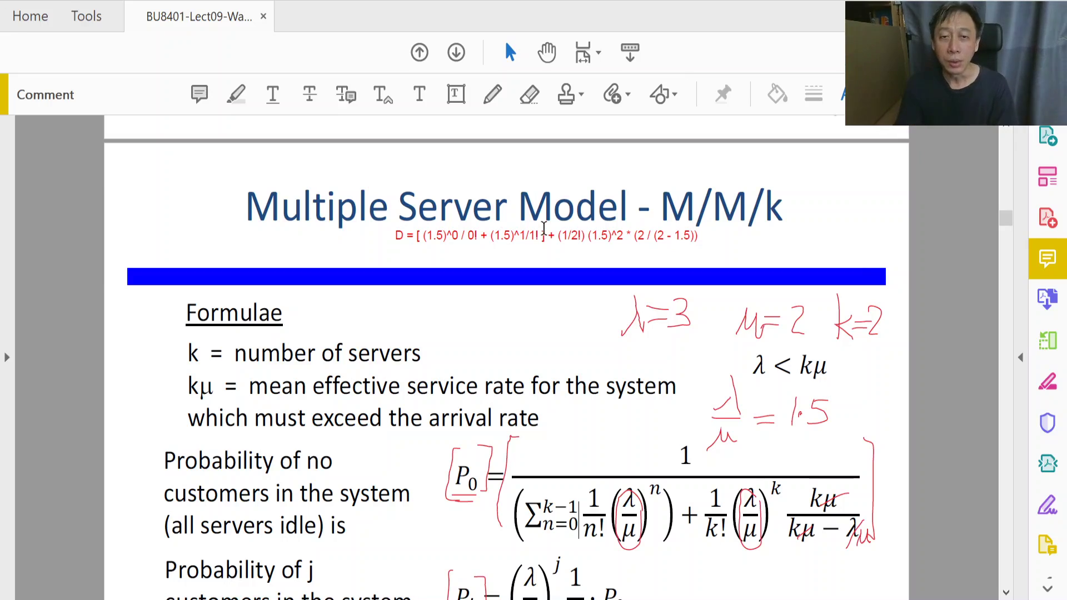
pyautogui.write('    =')
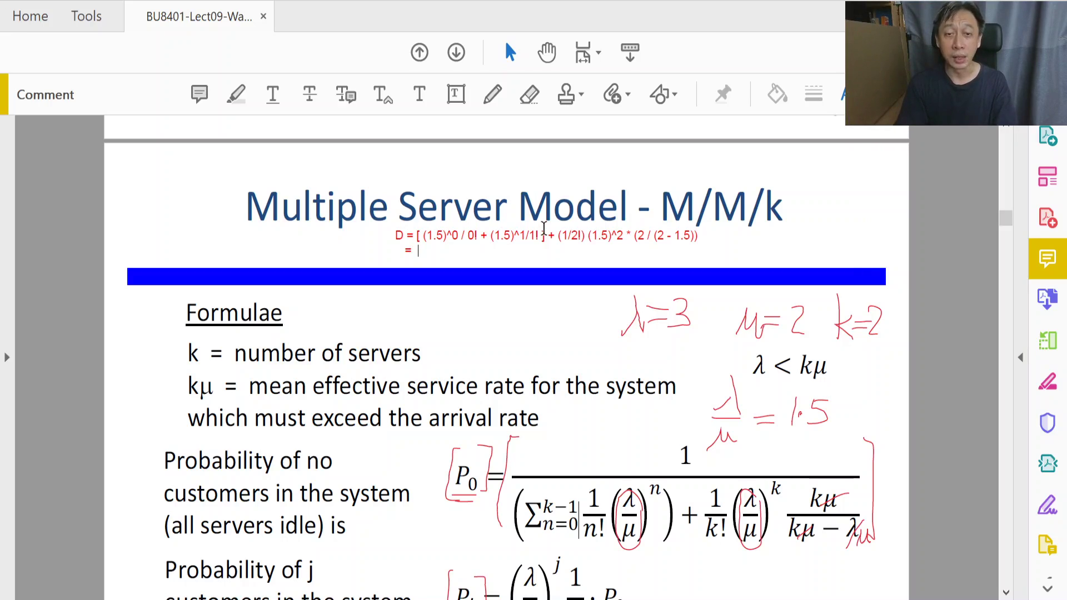
pyautogui.write(' [')
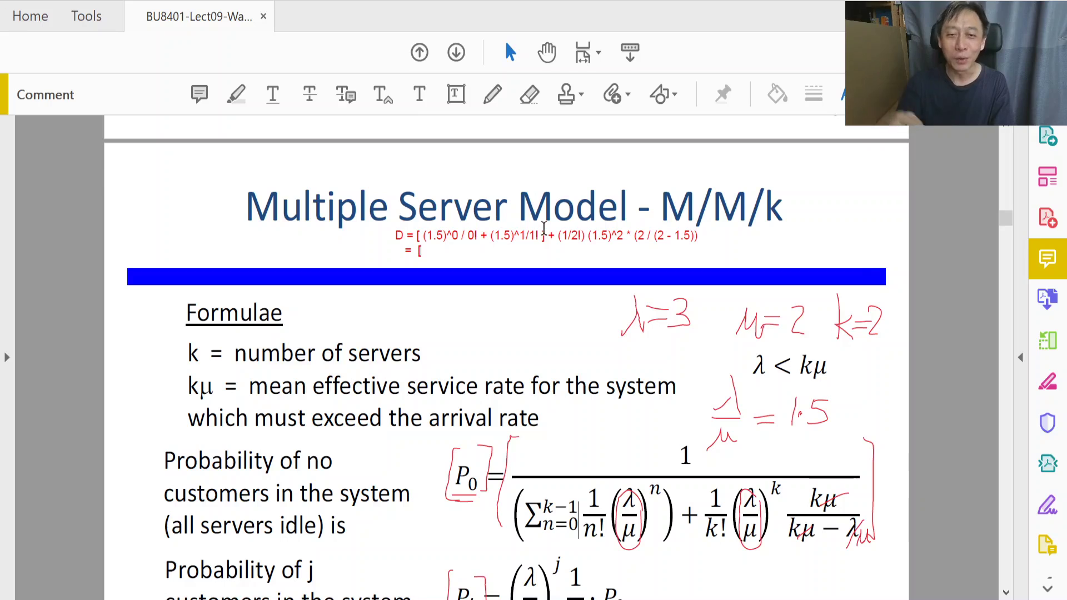
# Step: Type 1 + after the = [ on the comment's second line
pyautogui.write('1 +')
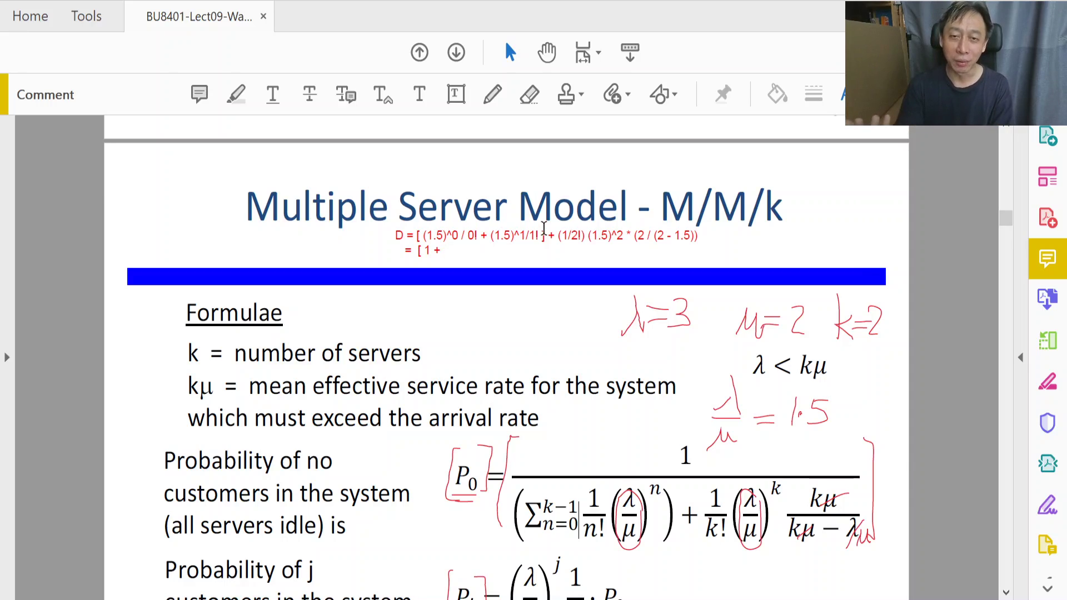
# Step: Continue the second line with 1.5 ] + 0.5 * 2.25 * toward D = 7
pyautogui.write('1.5 ]')
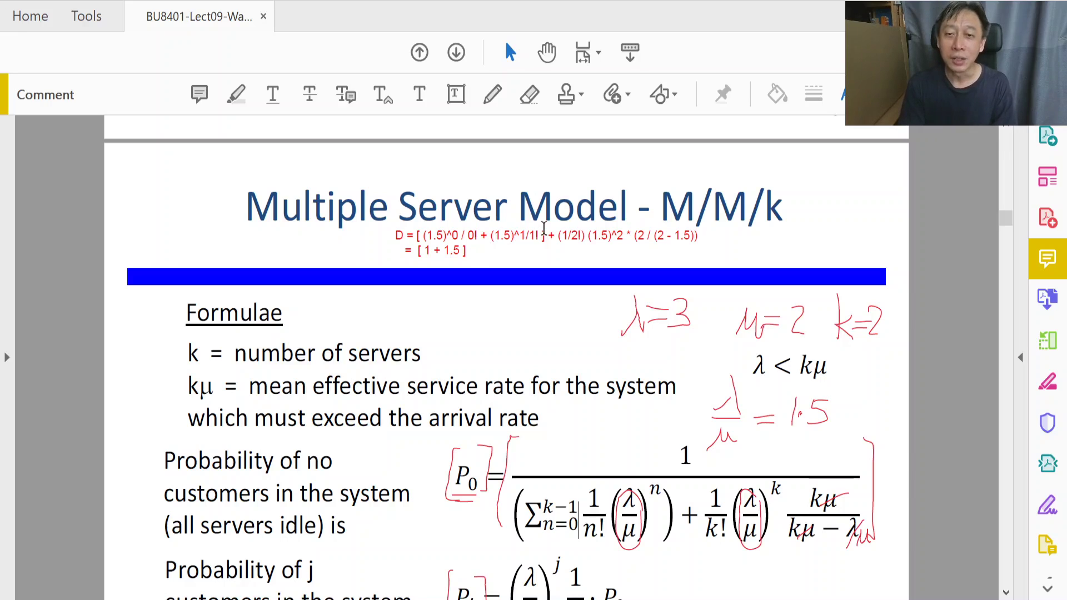
pyautogui.write('+')
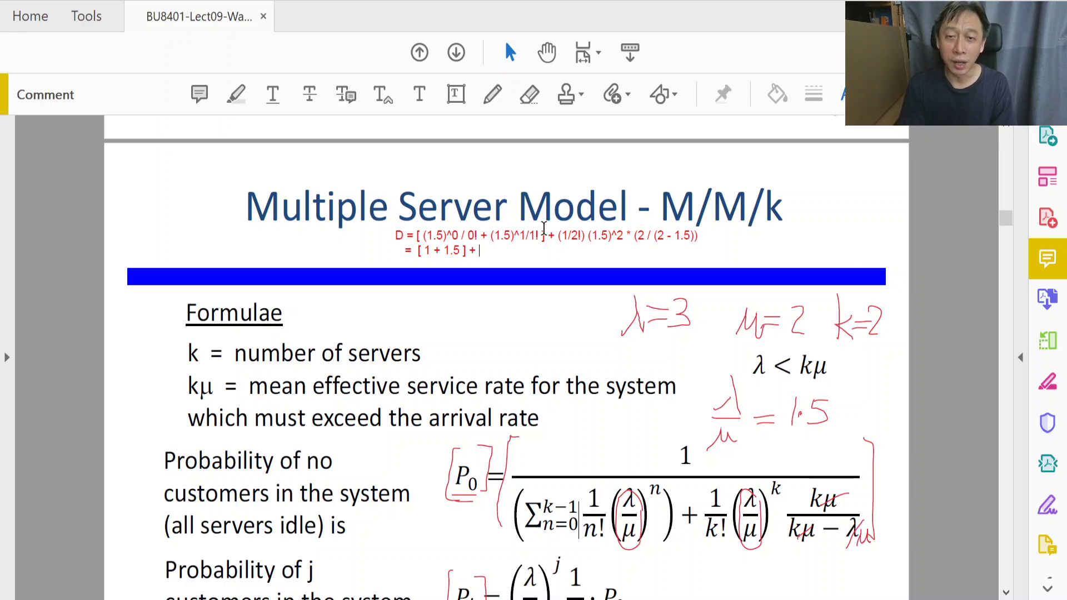
pyautogui.write(' 0.5')
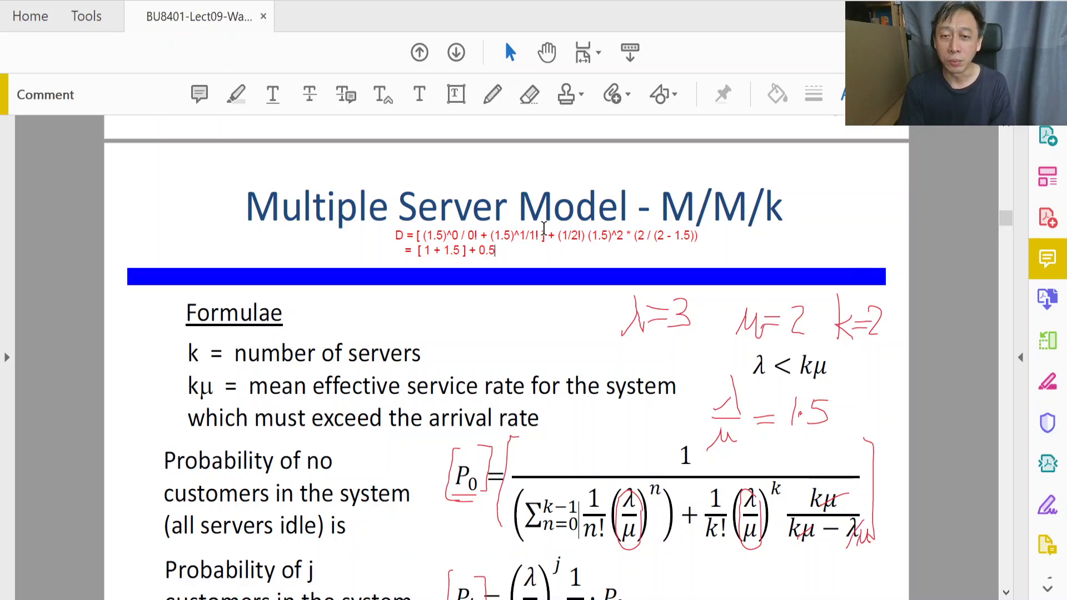
pyautogui.write(' *')
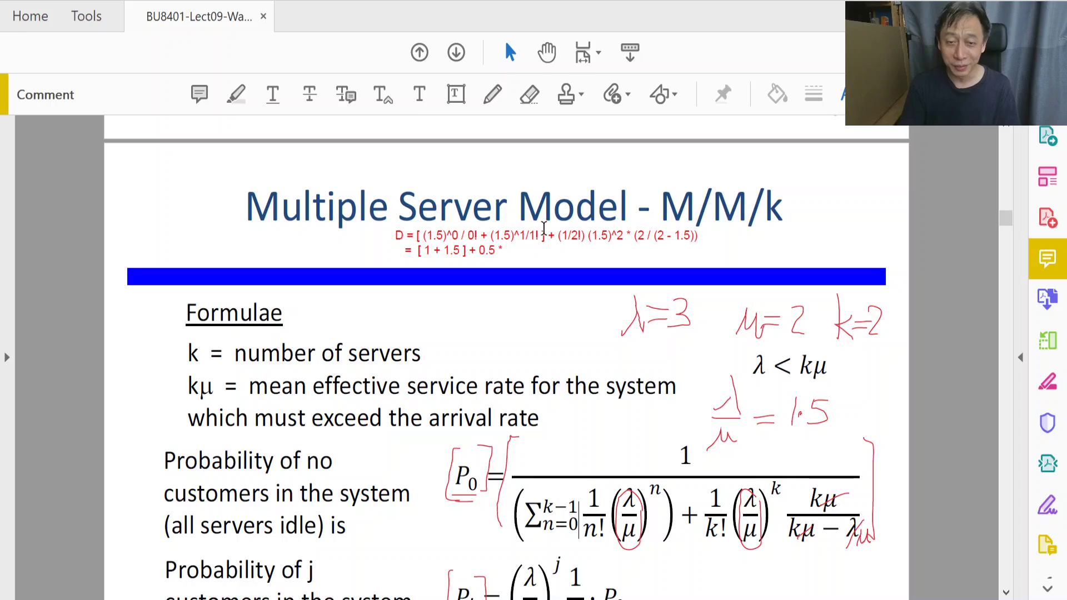
pyautogui.write('2.25')
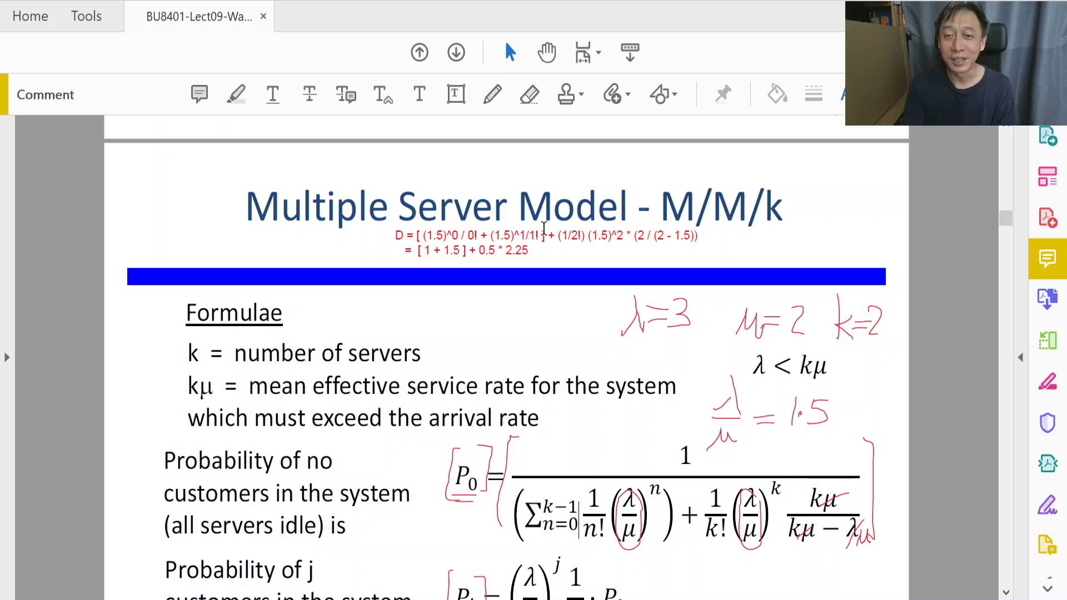
pyautogui.write(' *')
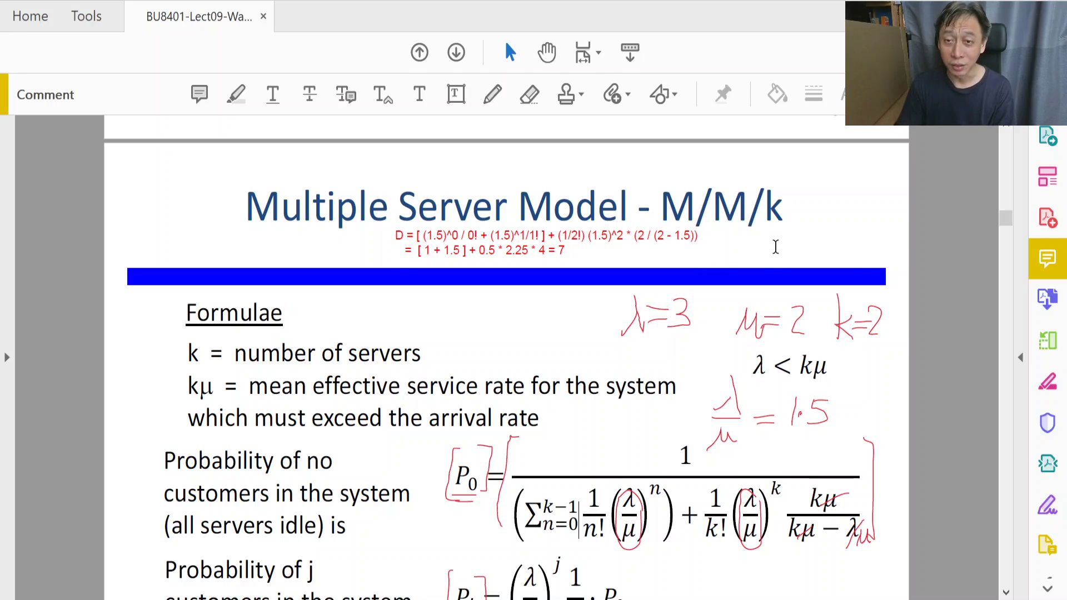
# Step: Nudge the red comment slightly up and add the line P0 = 1/D = 1/7 = 0.1428
pyautogui.click(699, 245)
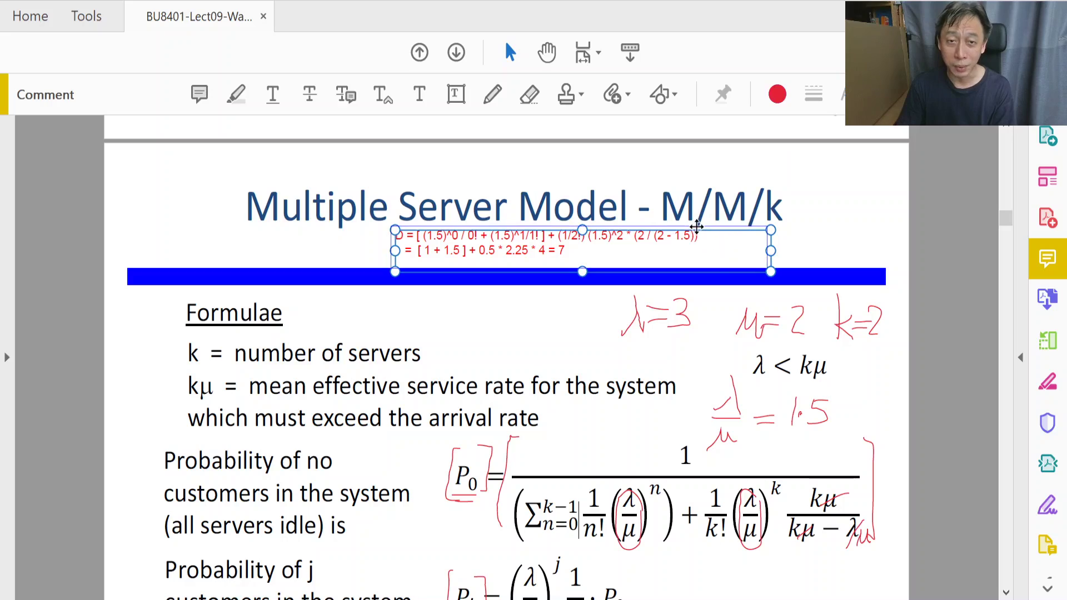
pyautogui.moveTo(696, 227); pyautogui.dragTo(693, 223)
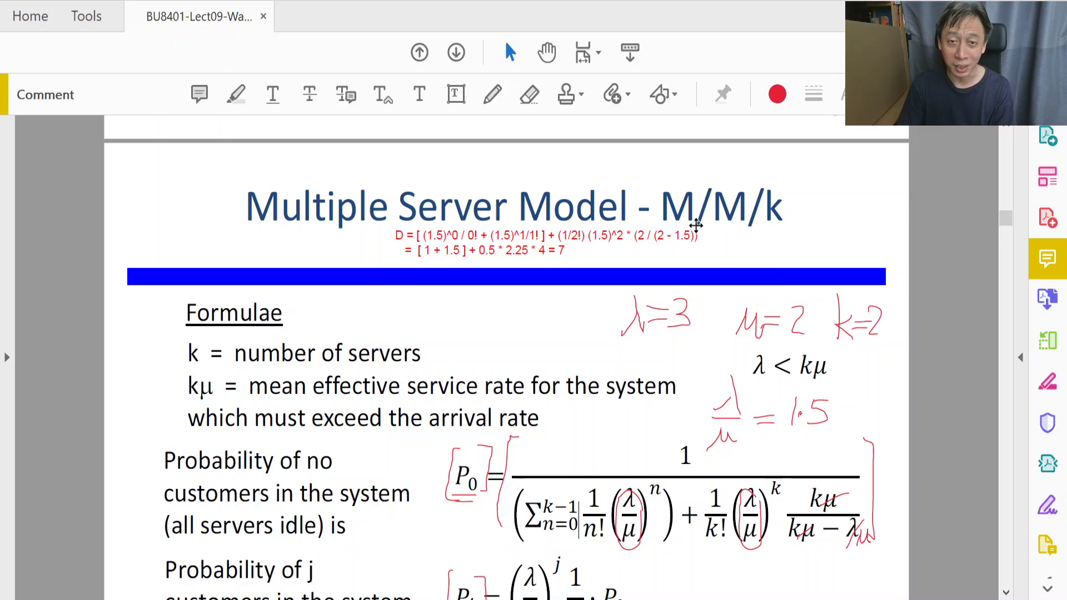
pyautogui.click(489, 266)
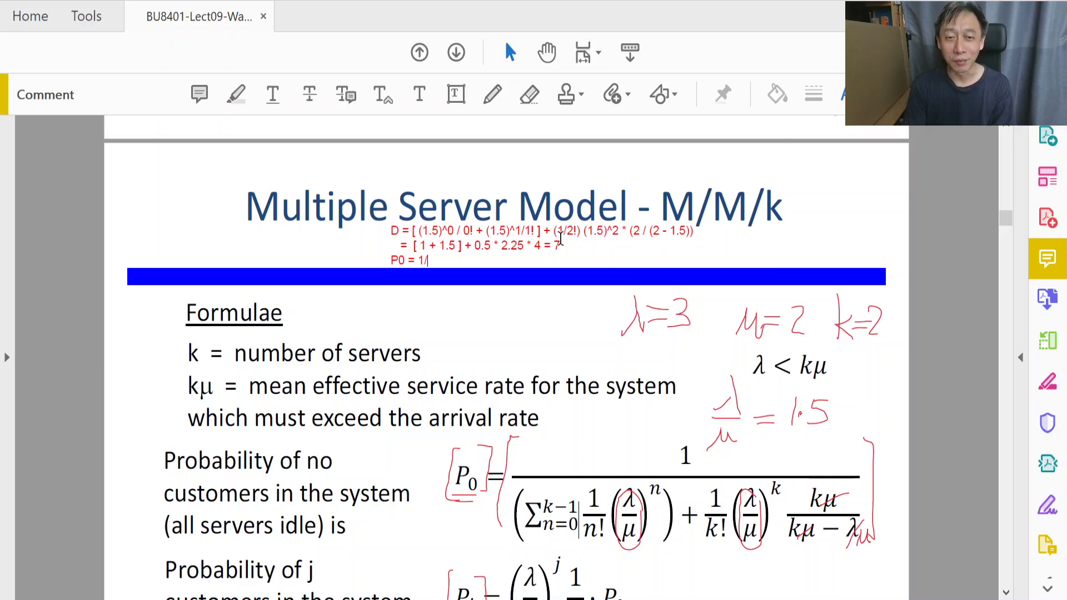
pyautogui.write('D = 1/7 =')
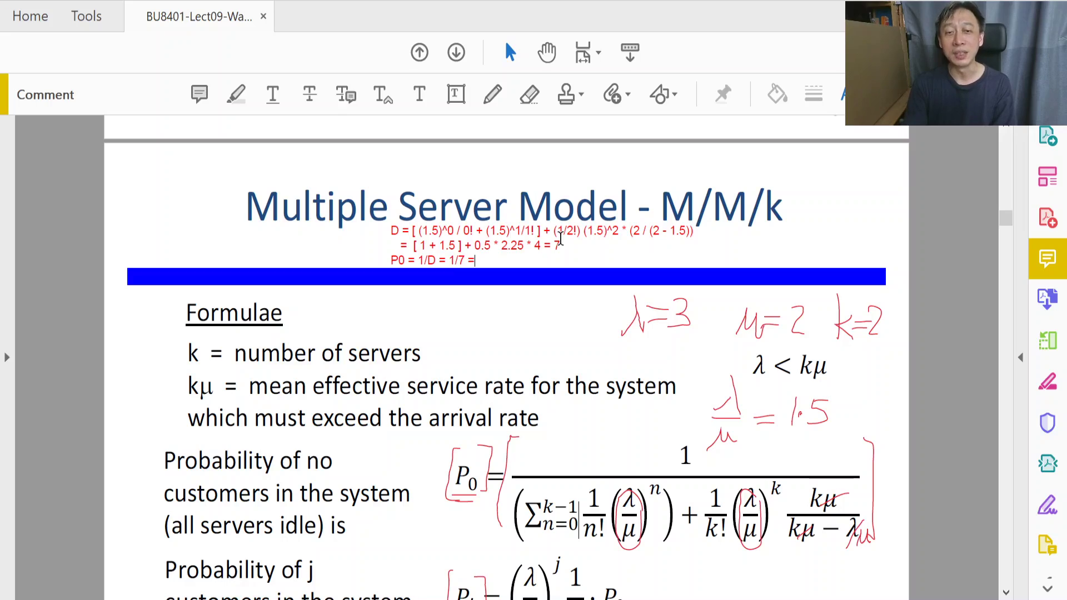
pyautogui.write(' 0.1428')
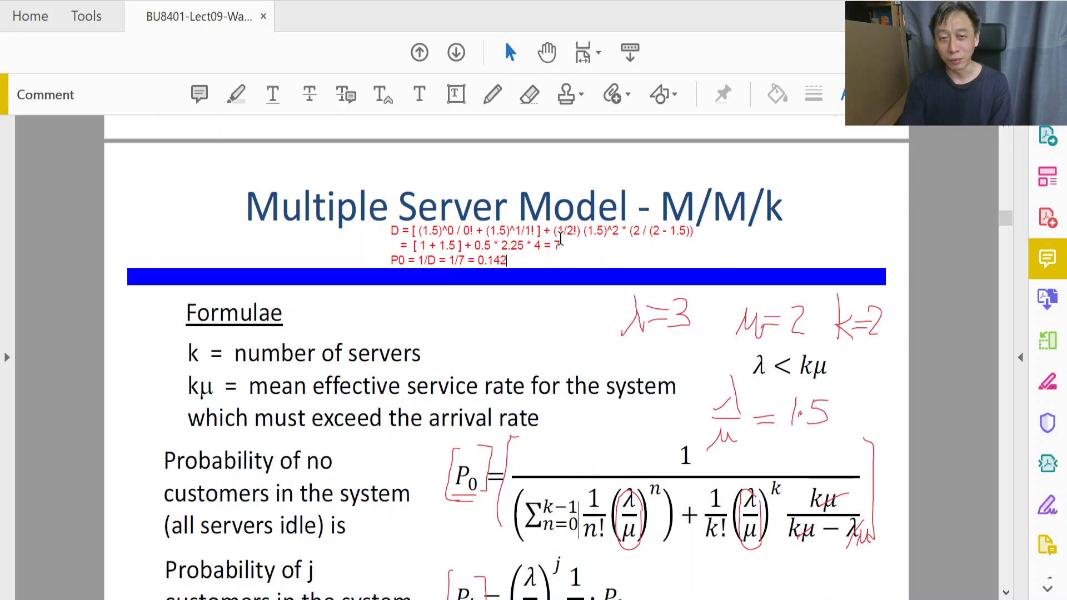
pyautogui.click(562, 333)
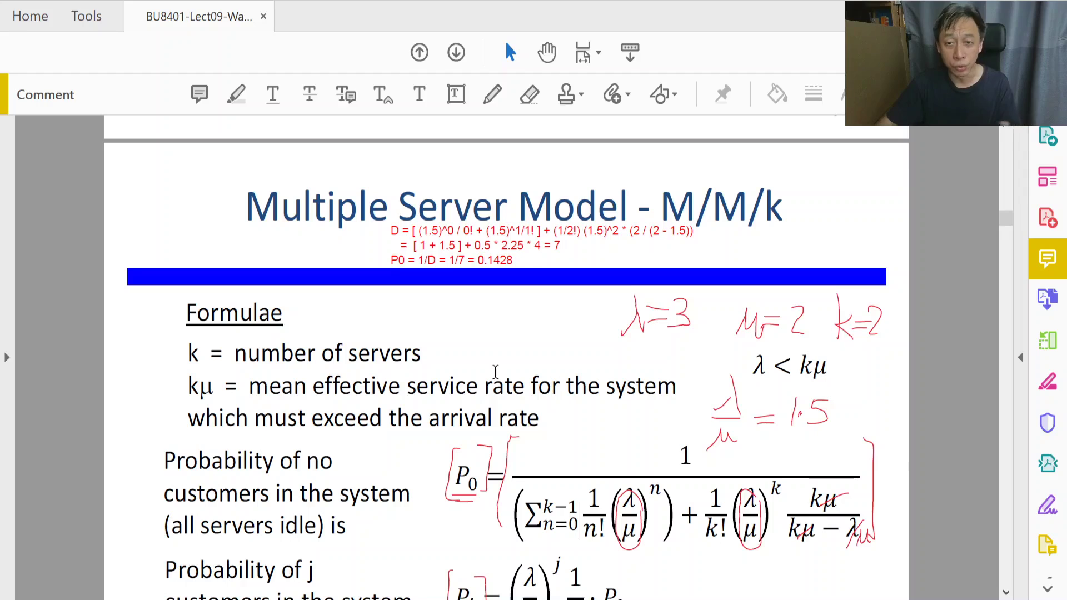
# Step: Scroll down to the Pj formulas, select the red bracket and highlight P0 in the first formula
pyautogui.scroll(-2, 495, 372)
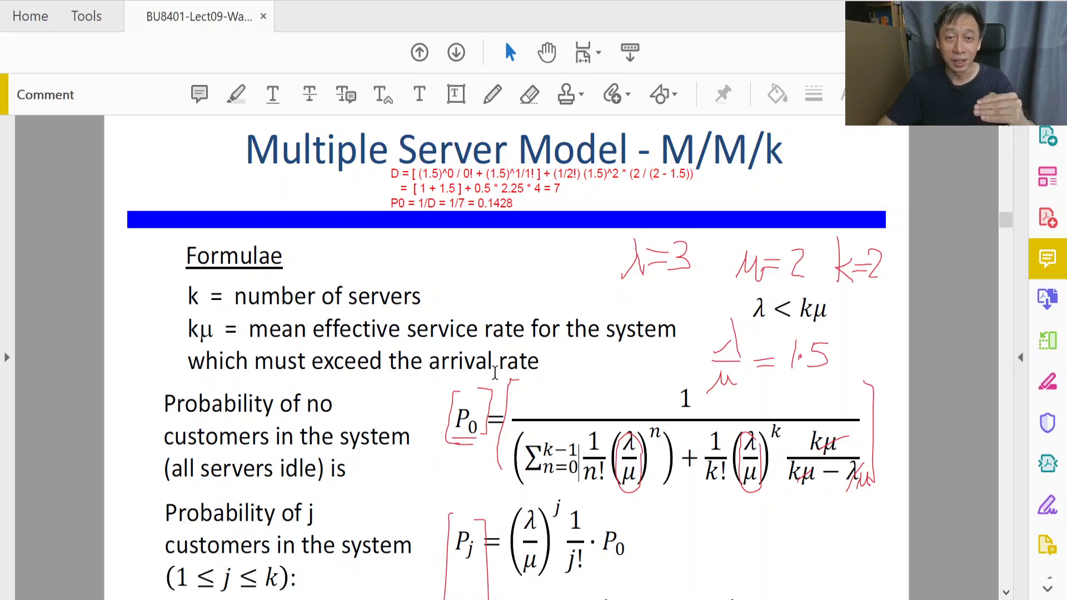
pyautogui.scroll(-1, 495, 372)
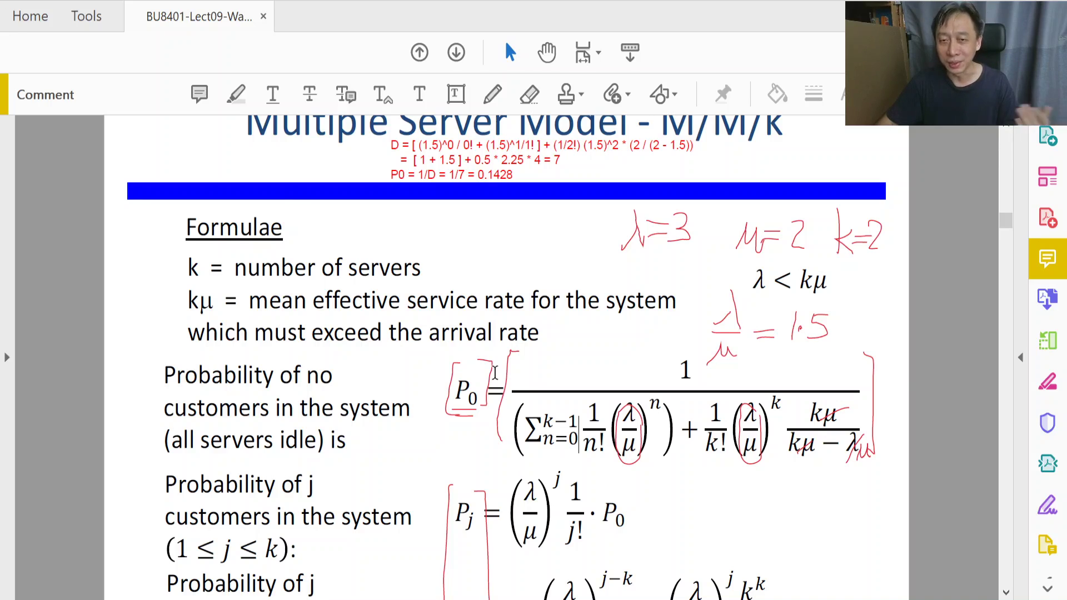
pyautogui.scroll(-1, 496, 371)
pyautogui.scroll(-2, 495, 373)
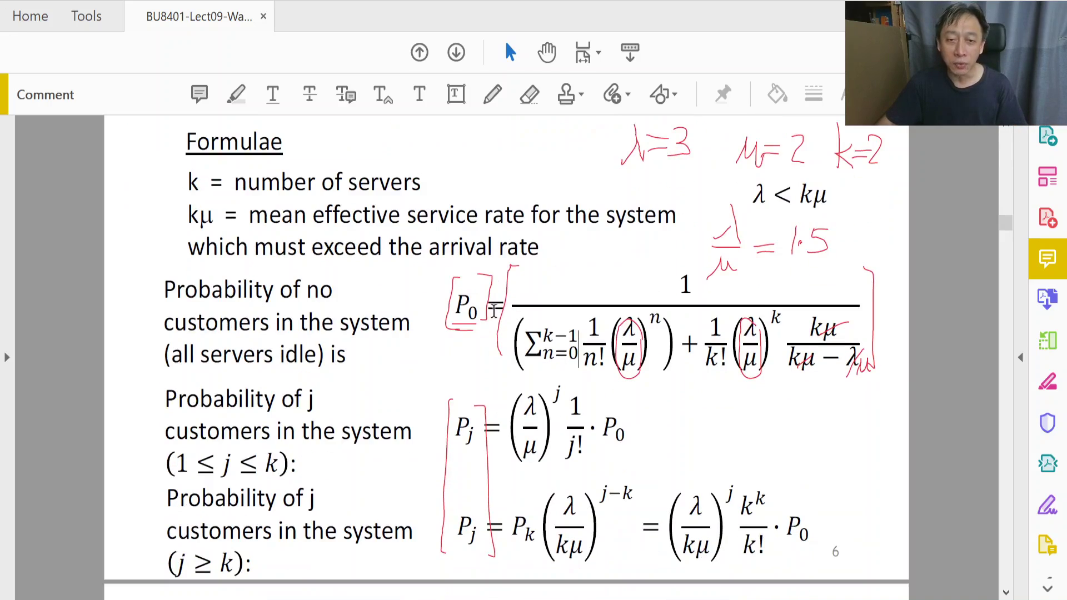
pyautogui.click(459, 312)
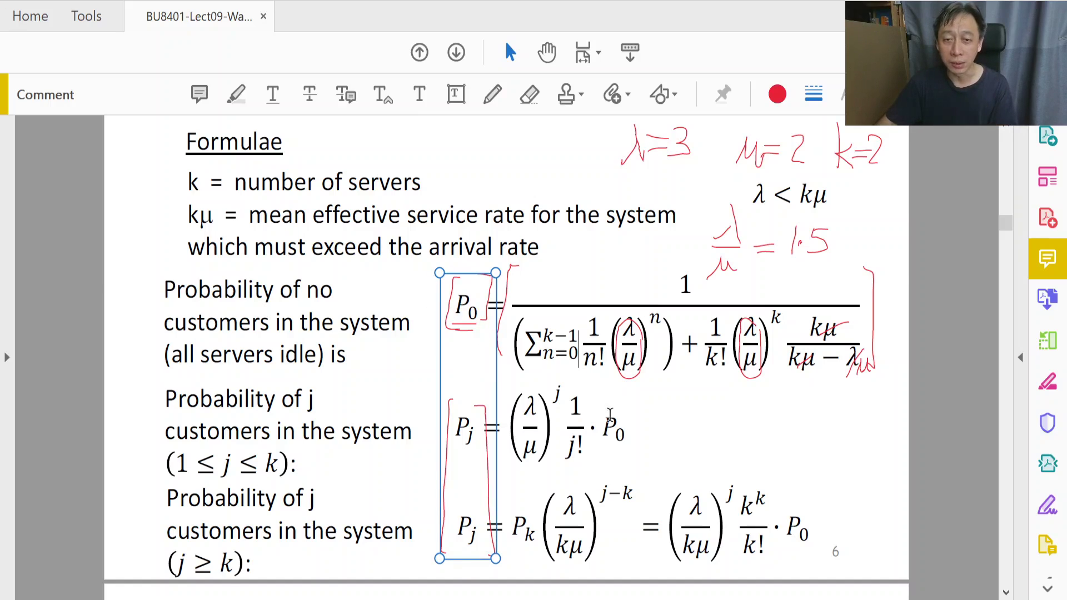
pyautogui.moveTo(621, 431); pyautogui.dragTo(606, 434)
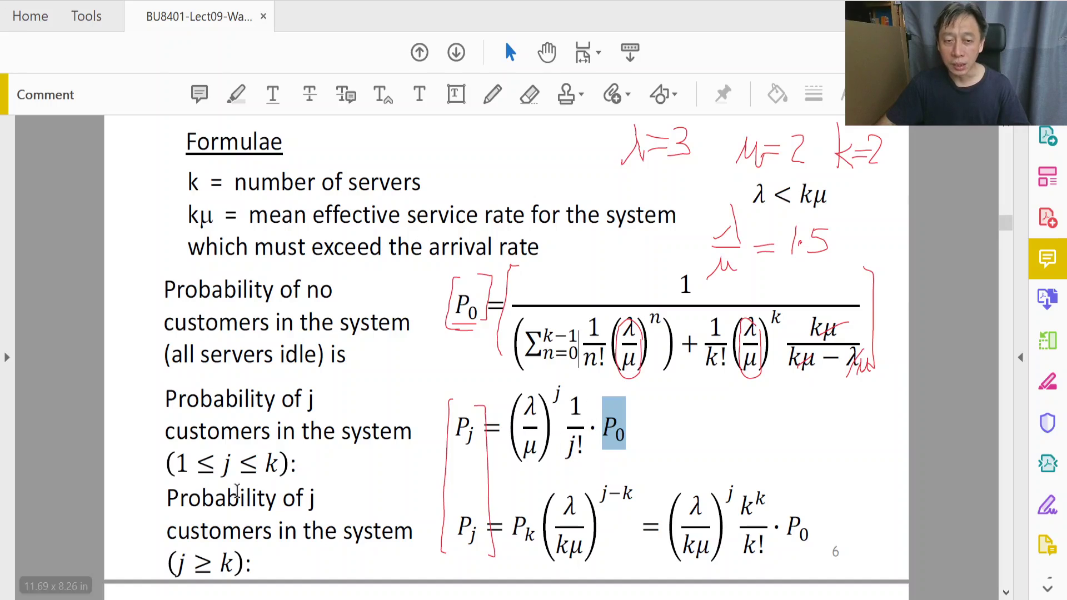
pyautogui.moveTo(213, 471); pyautogui.dragTo(239, 495)
pyautogui.click(227, 464)
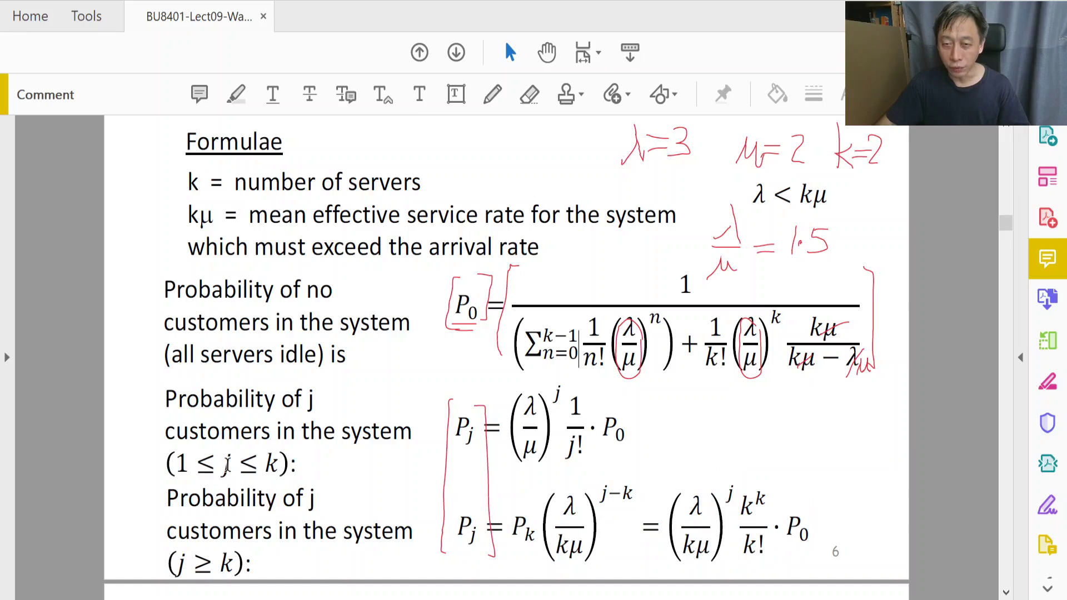
pyautogui.doubleClick(182, 464)
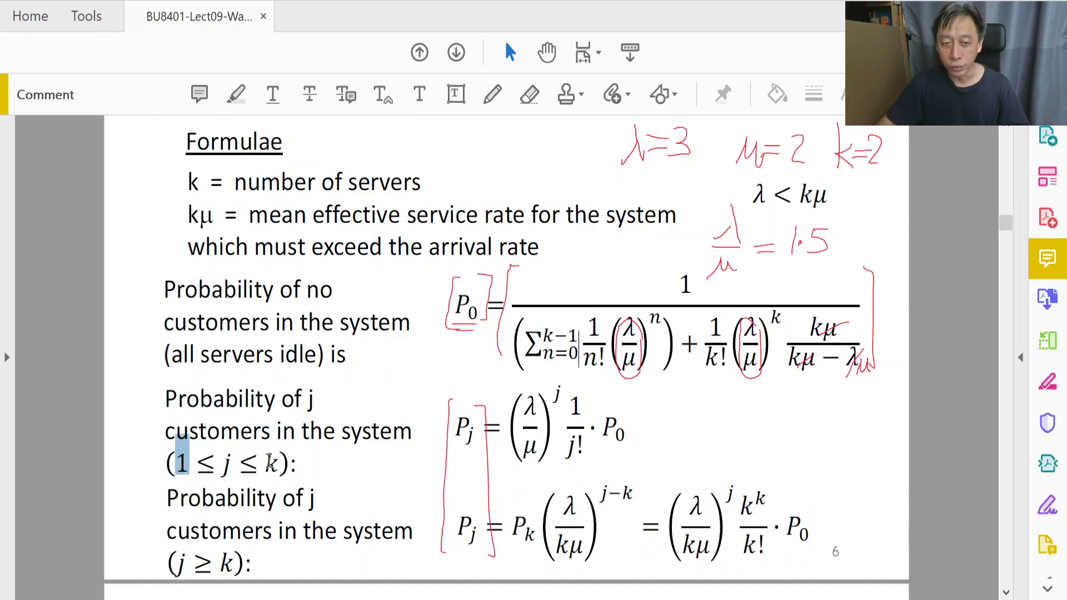
pyautogui.click(271, 463)
pyautogui.doubleClick(271, 464)
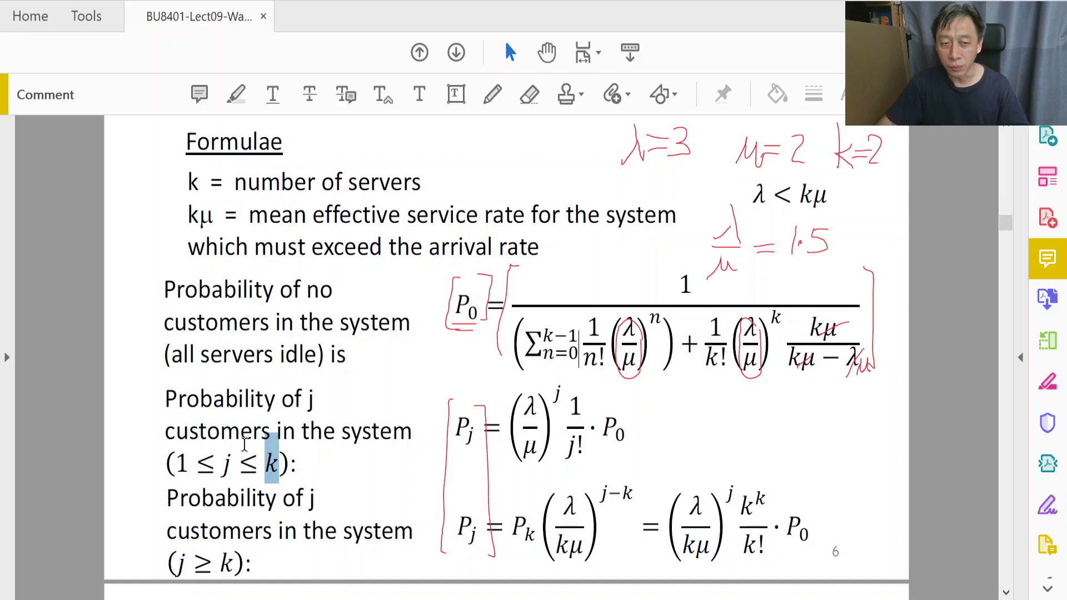
pyautogui.click(200, 564)
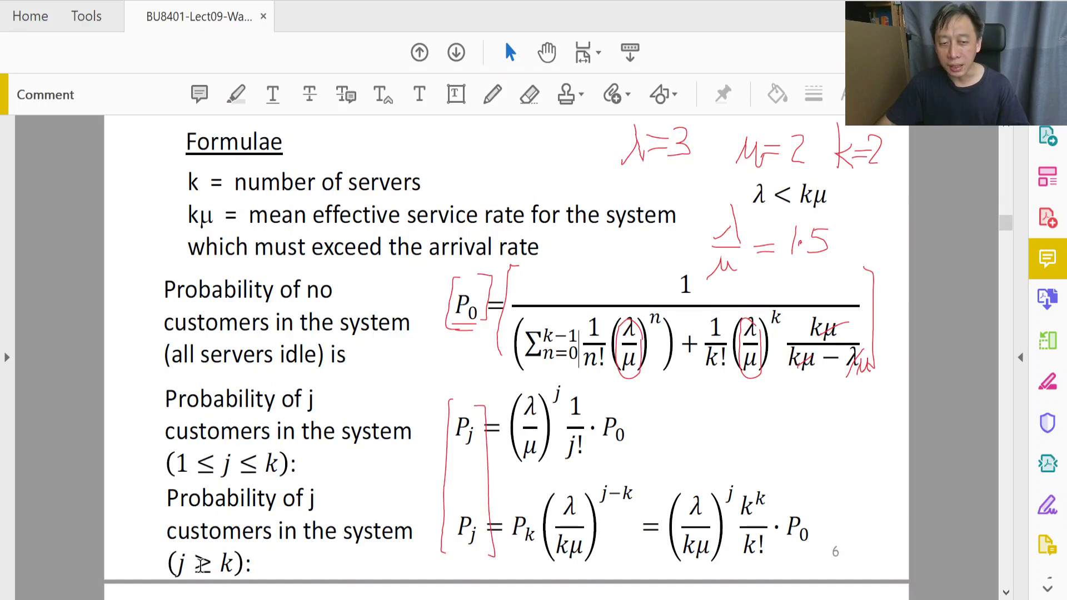
pyautogui.doubleClick(200, 564)
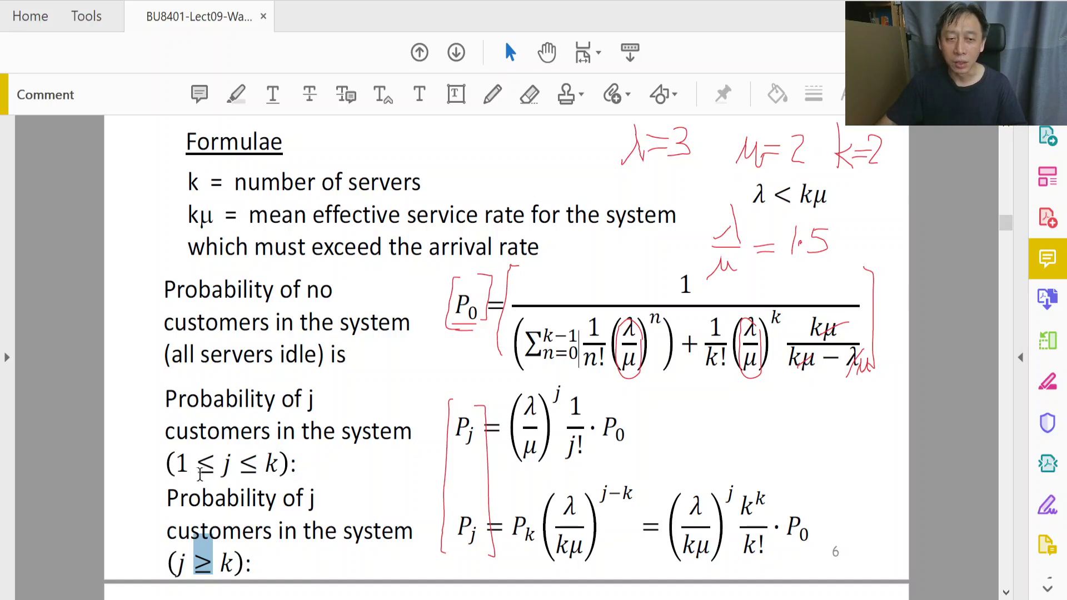
pyautogui.moveTo(199, 474); pyautogui.dragTo(266, 500)
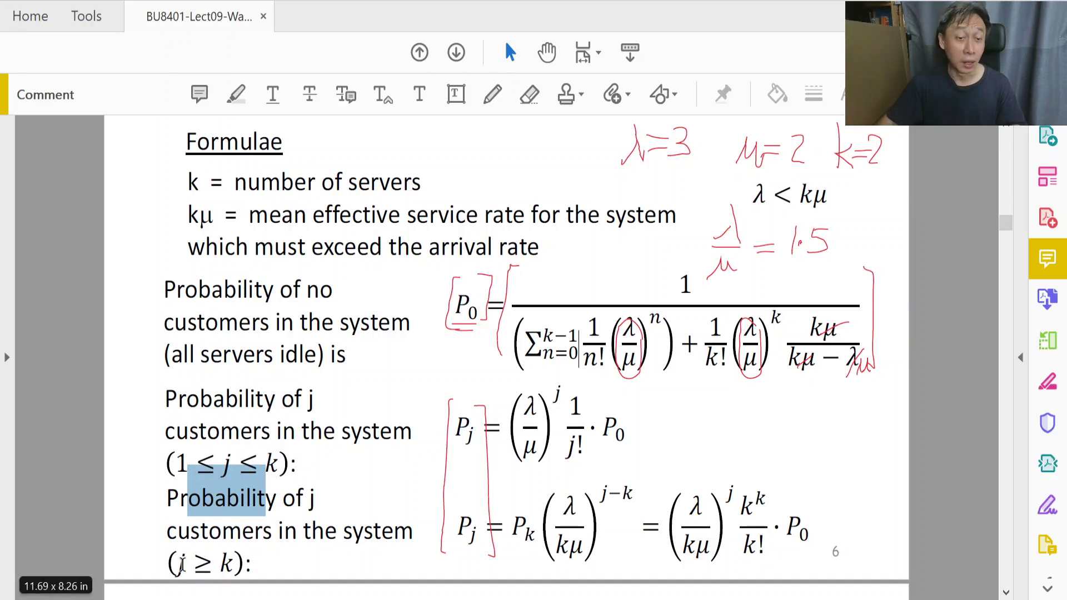
pyautogui.moveTo(181, 565); pyautogui.dragTo(232, 565)
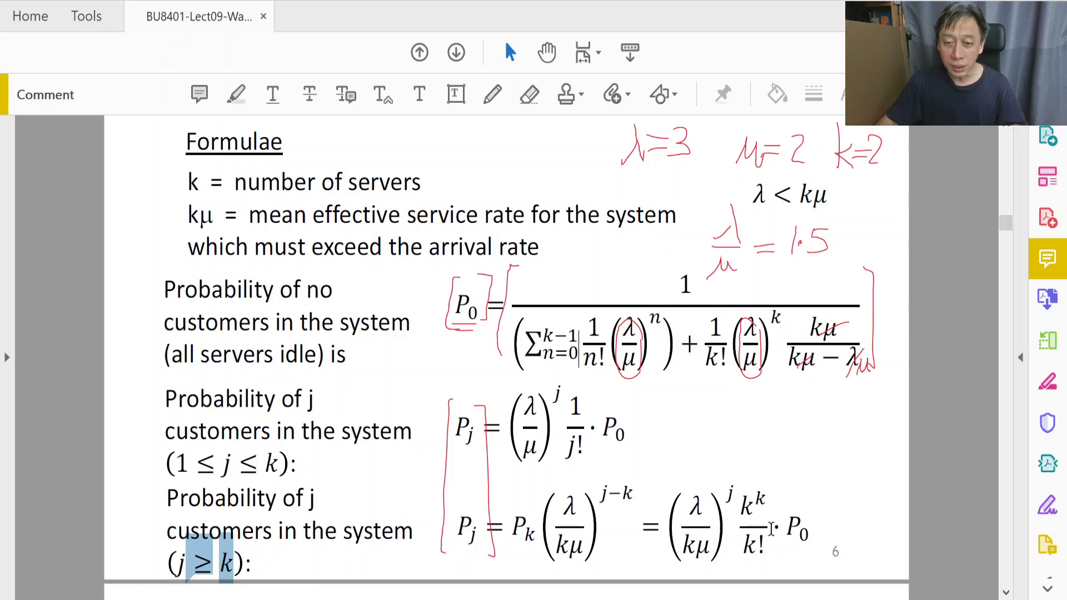
pyautogui.moveTo(690, 516); pyautogui.dragTo(817, 532)
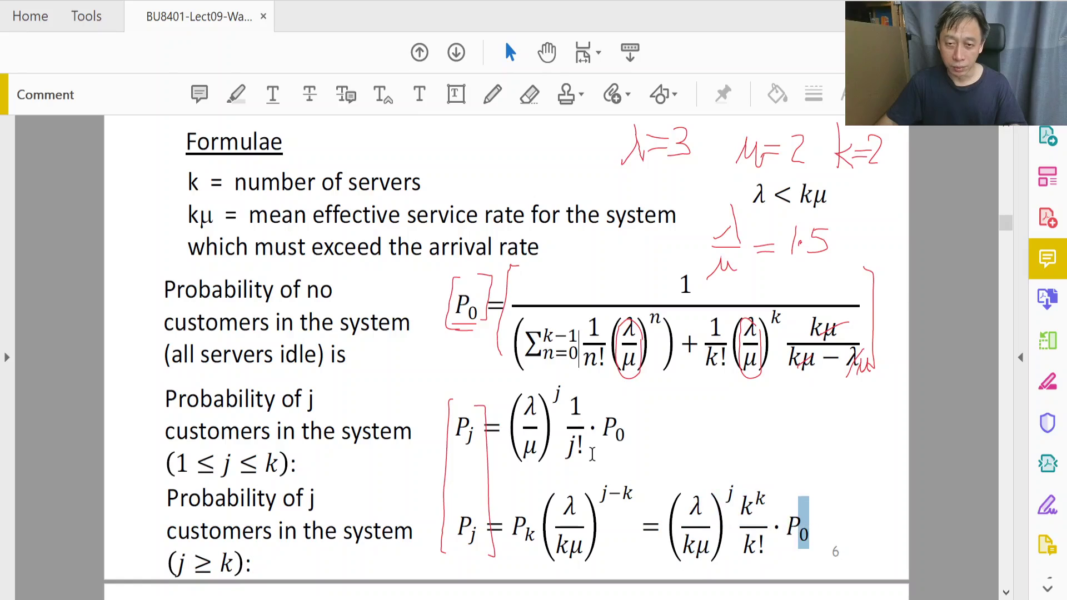
pyautogui.moveTo(602, 425); pyautogui.dragTo(642, 445)
pyautogui.moveTo(510, 519); pyautogui.dragTo(594, 521)
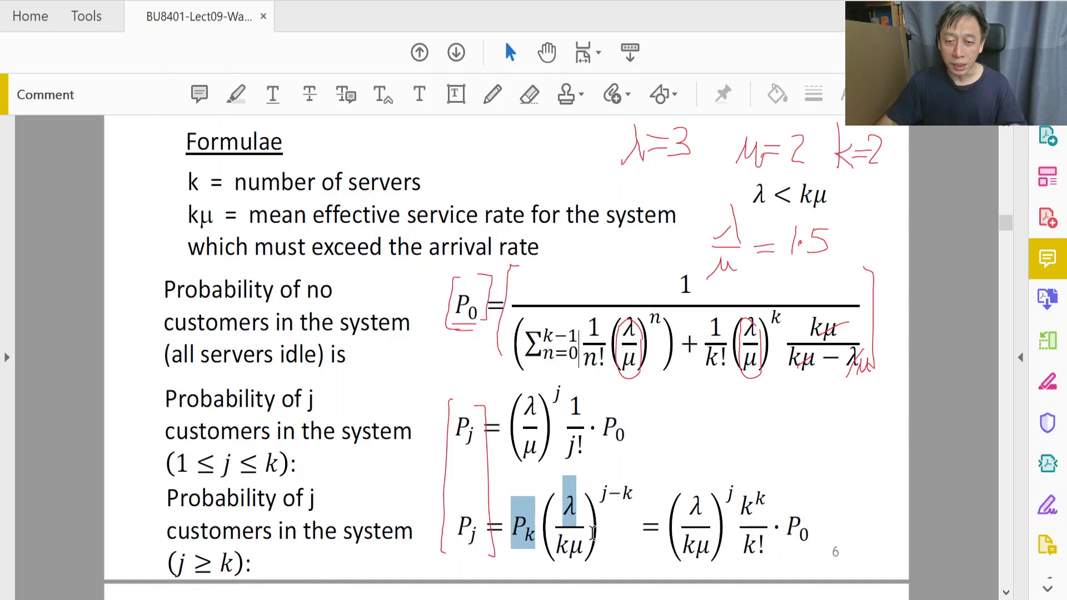
pyautogui.click(616, 496)
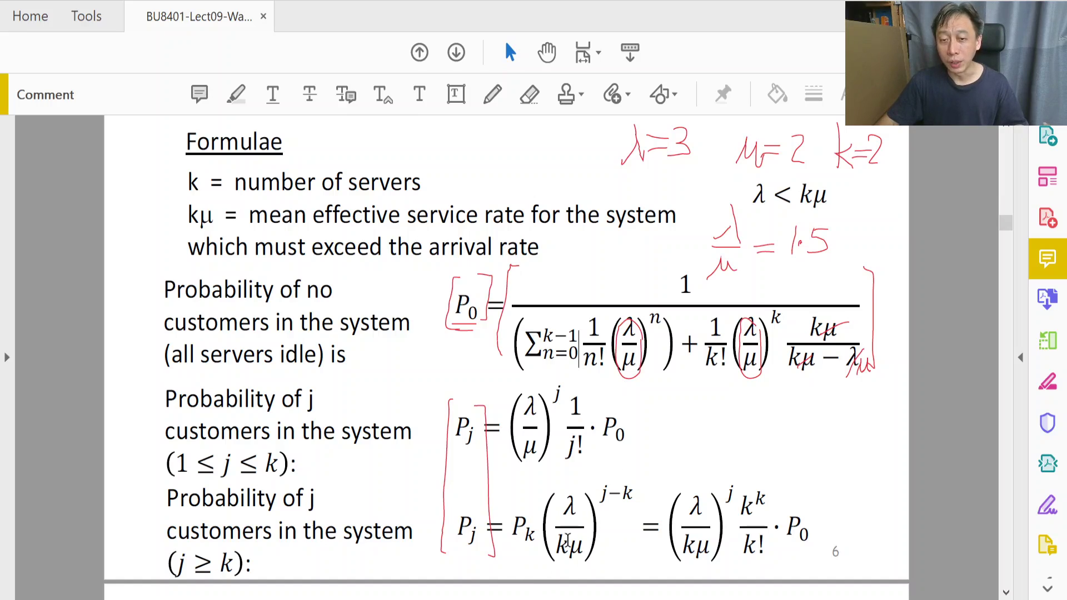
pyautogui.moveTo(511, 525); pyautogui.dragTo(578, 528)
pyautogui.moveTo(608, 481); pyautogui.dragTo(618, 492)
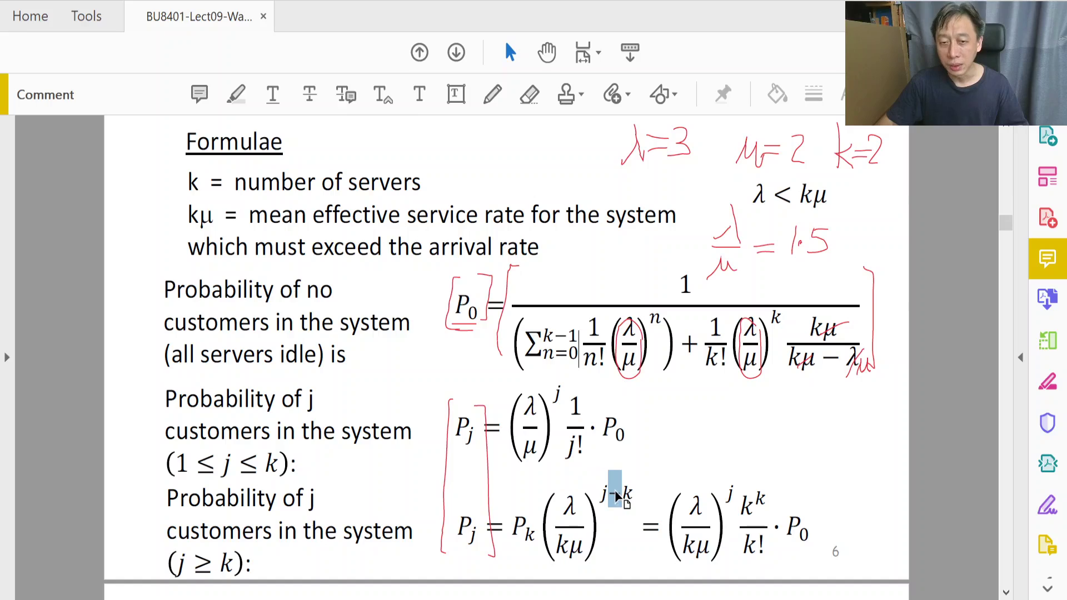
pyautogui.moveTo(524, 531); pyautogui.dragTo(535, 536)
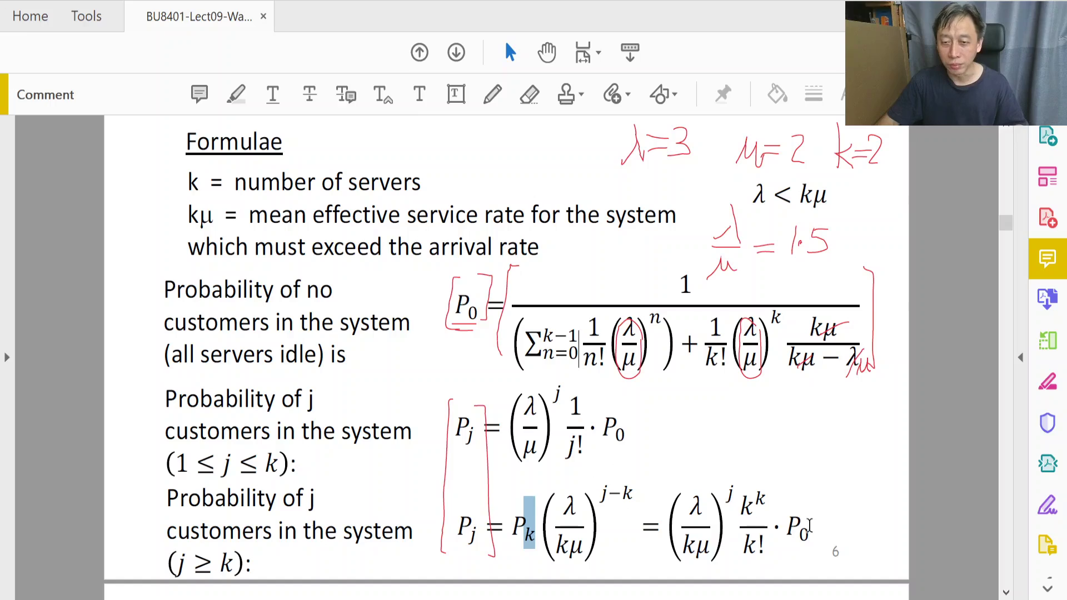
pyautogui.moveTo(810, 528); pyautogui.dragTo(647, 528)
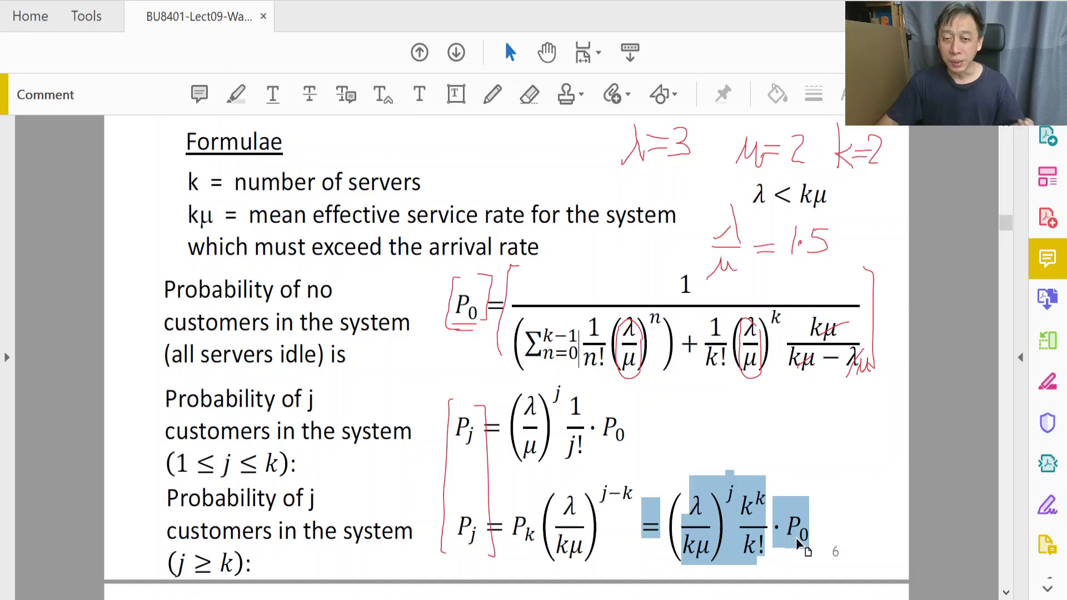
pyautogui.moveTo(771, 498); pyautogui.dragTo(702, 574)
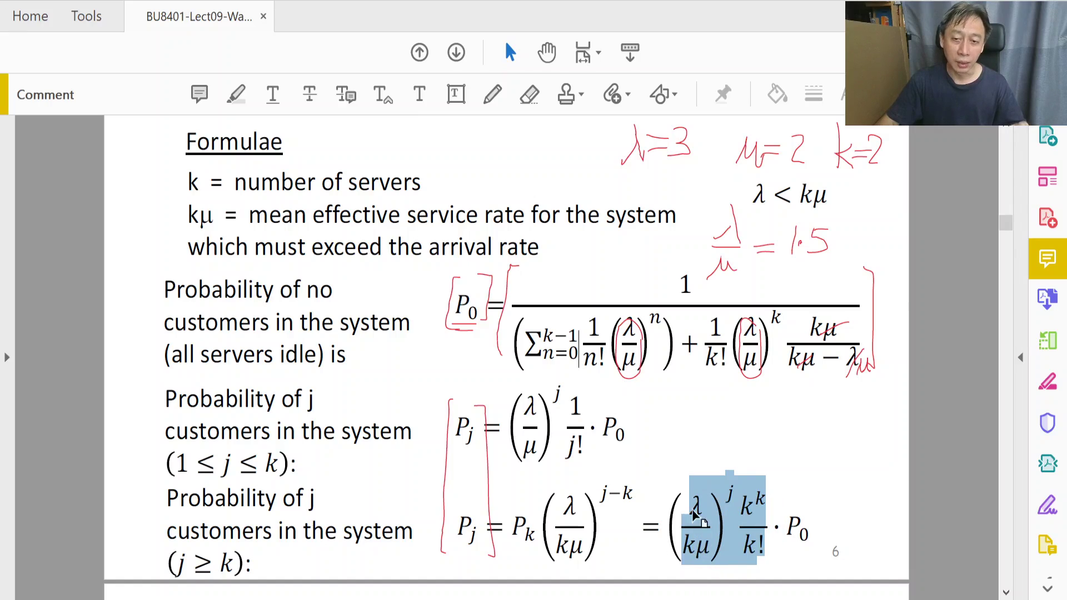